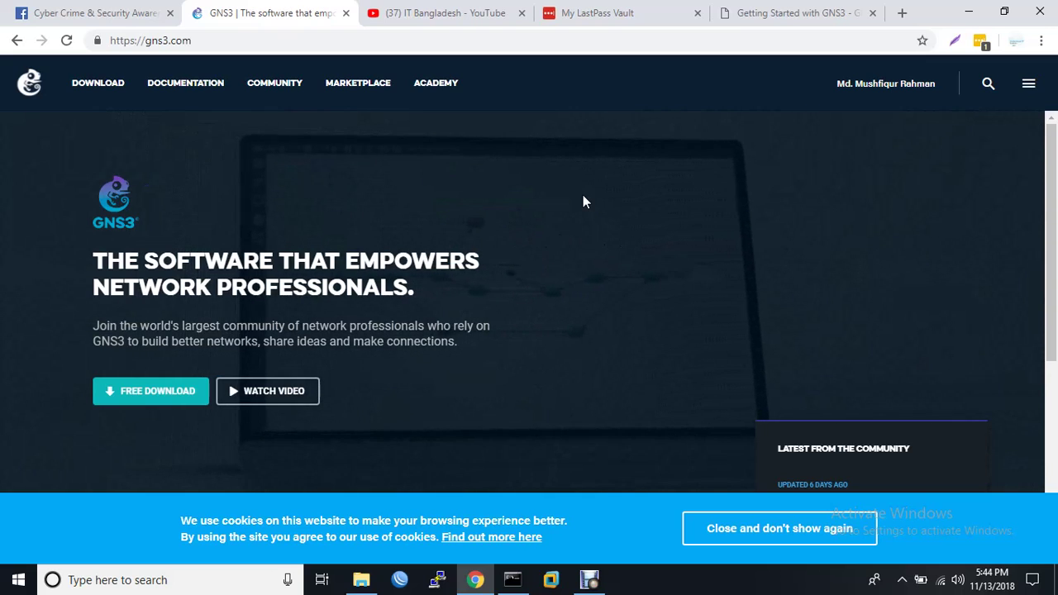
Step: Read the Introduction and the Architecture section of the Getting Started with GNS3 documentation page
{"action": "left_click", "coordinate": [747, 18]}
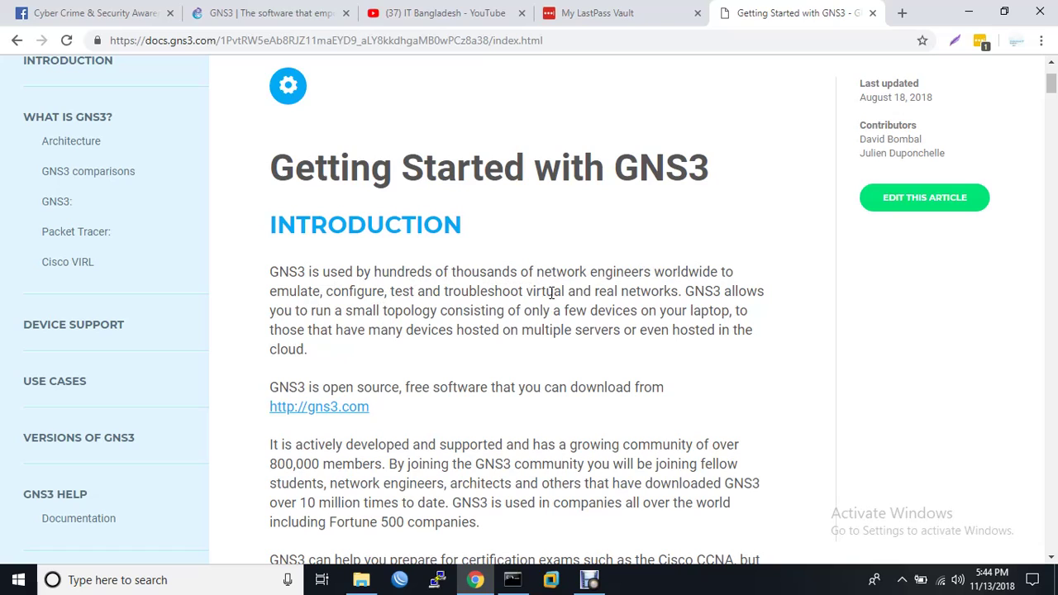
{"action": "left_click_drag", "start_coordinate": [681, 293], "coordinate": [441, 298]}
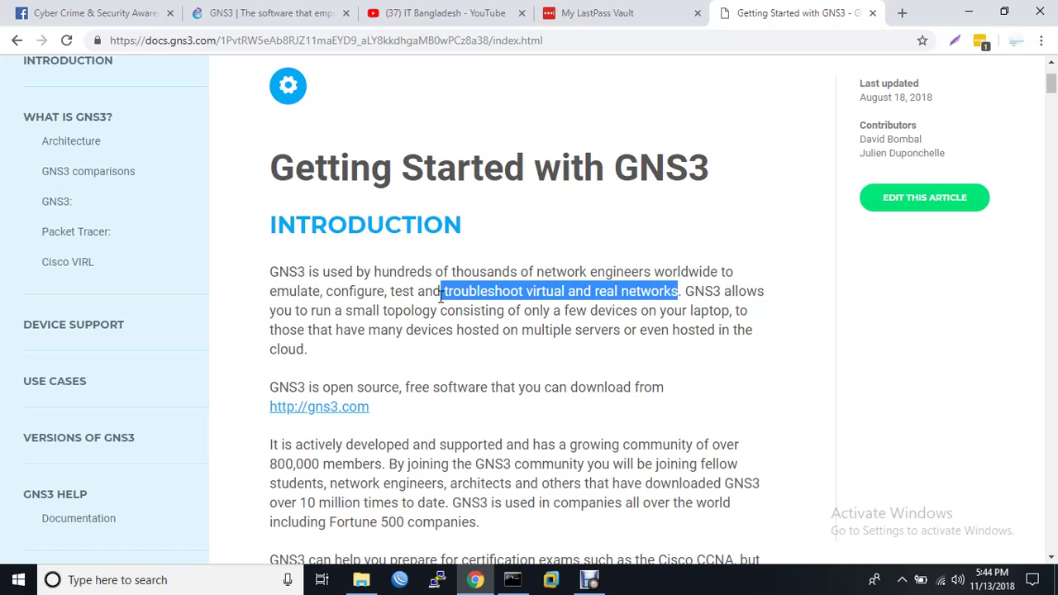
{"action": "left_click", "coordinate": [442, 297]}
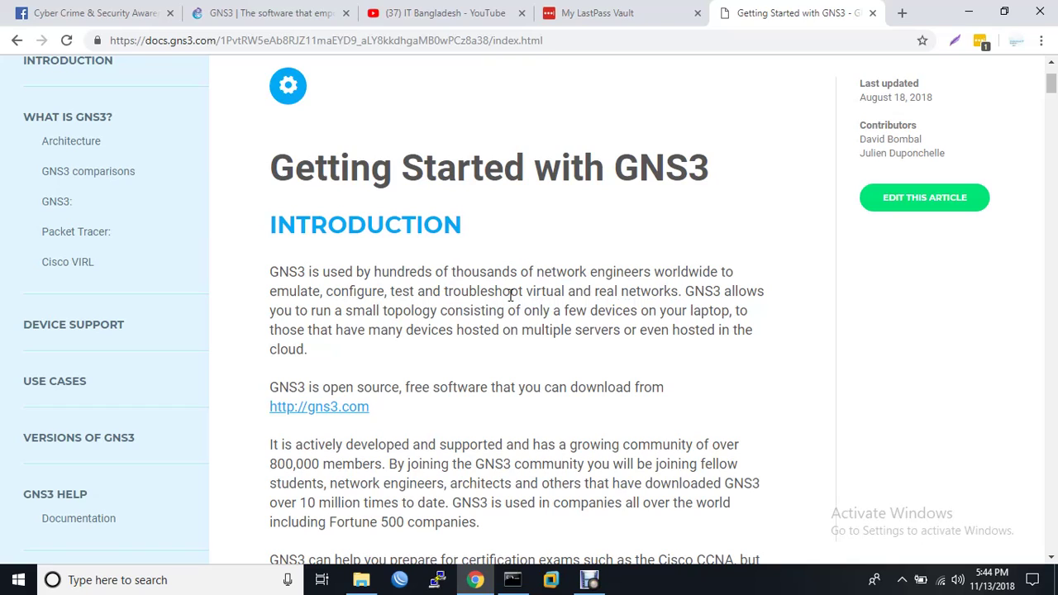
{"action": "double_click", "coordinate": [393, 293]}
{"action": "left_click_drag", "start_coordinate": [444, 294], "coordinate": [520, 299]}
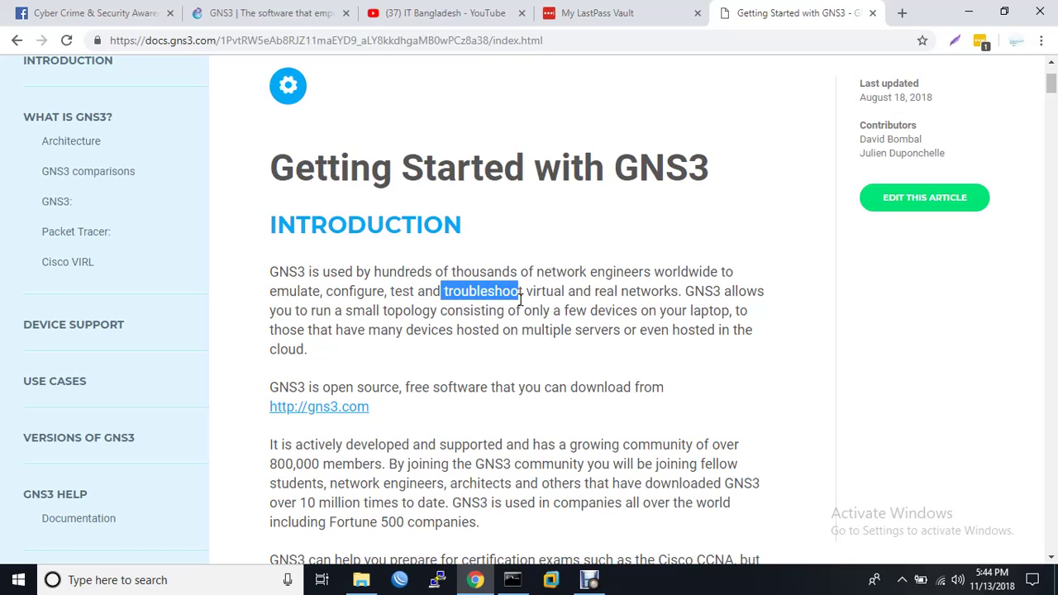
{"action": "left_click", "coordinate": [521, 300]}
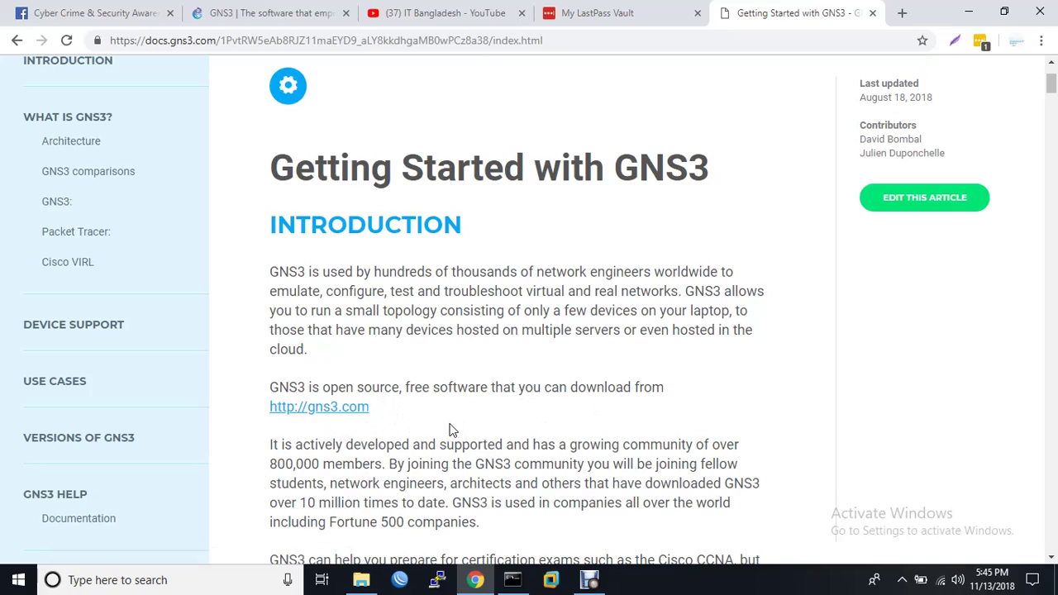
{"action": "scroll", "coordinate": [482, 431], "scroll_direction": "down", "scroll_amount": 3}
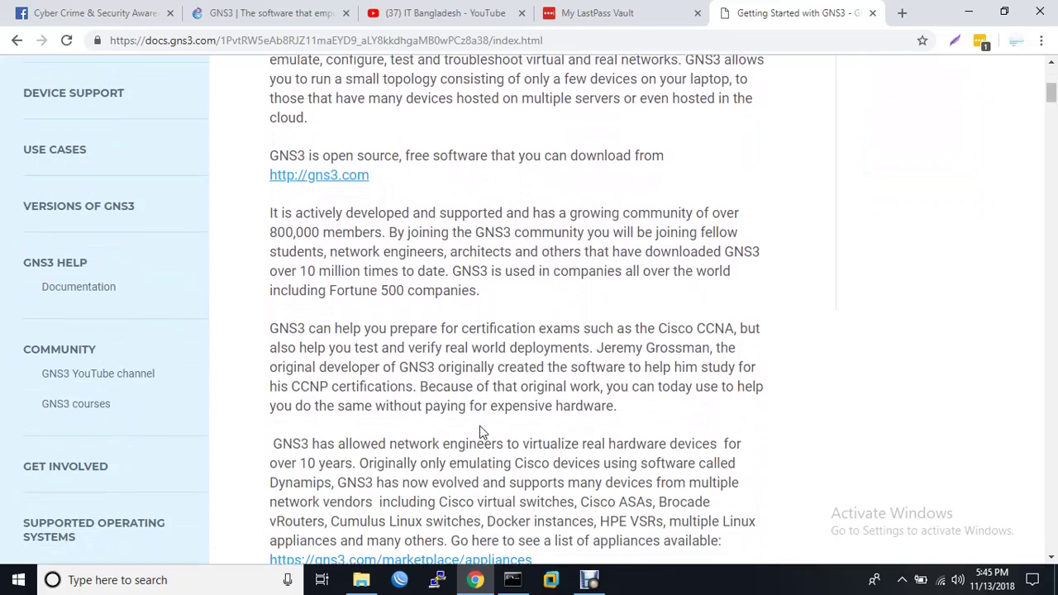
{"action": "scroll", "coordinate": [496, 320], "scroll_direction": "down", "scroll_amount": 10}
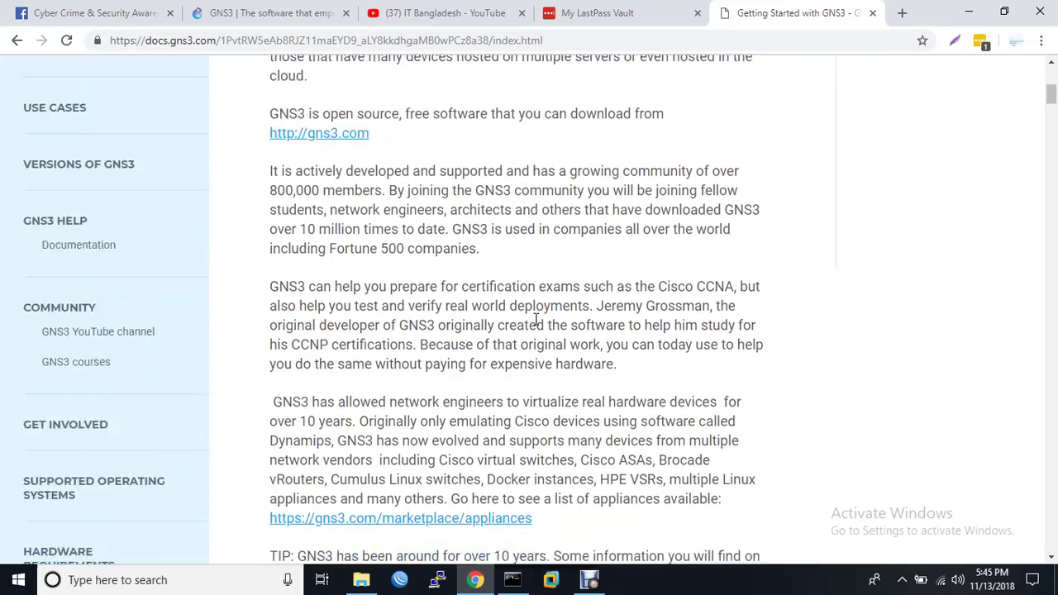
{"action": "scroll", "coordinate": [535, 319], "scroll_direction": "up", "scroll_amount": 1}
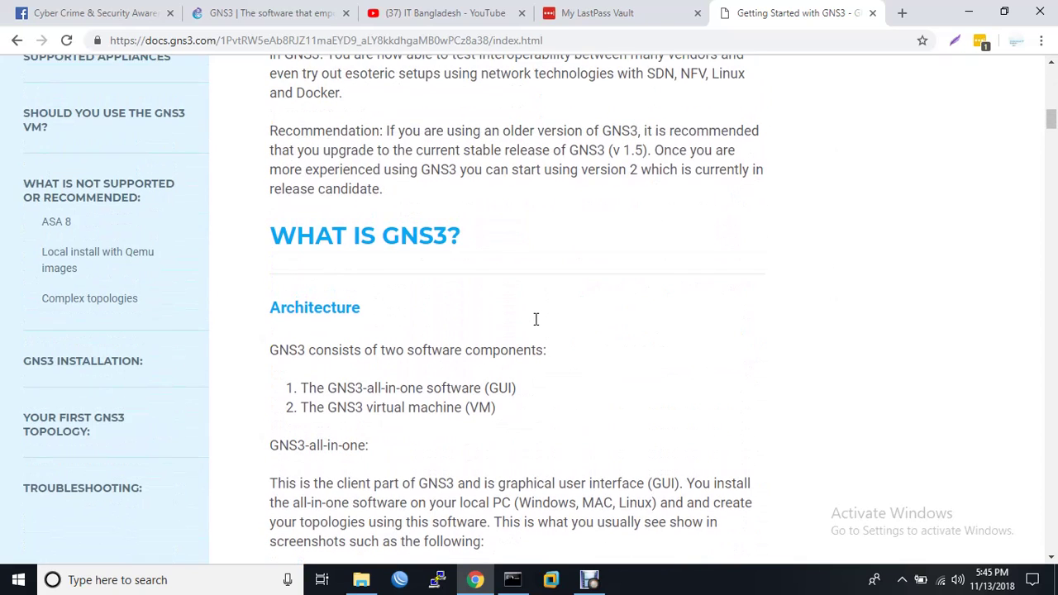
{"action": "scroll", "coordinate": [536, 318], "scroll_direction": "down", "scroll_amount": 1}
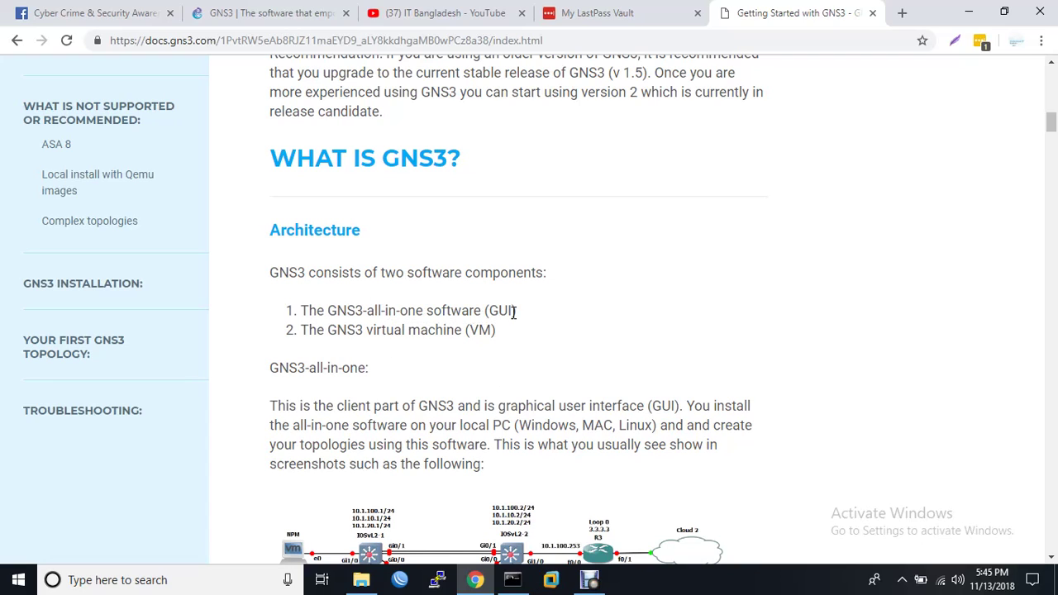
{"action": "scroll", "coordinate": [544, 320], "scroll_direction": "down", "scroll_amount": 1}
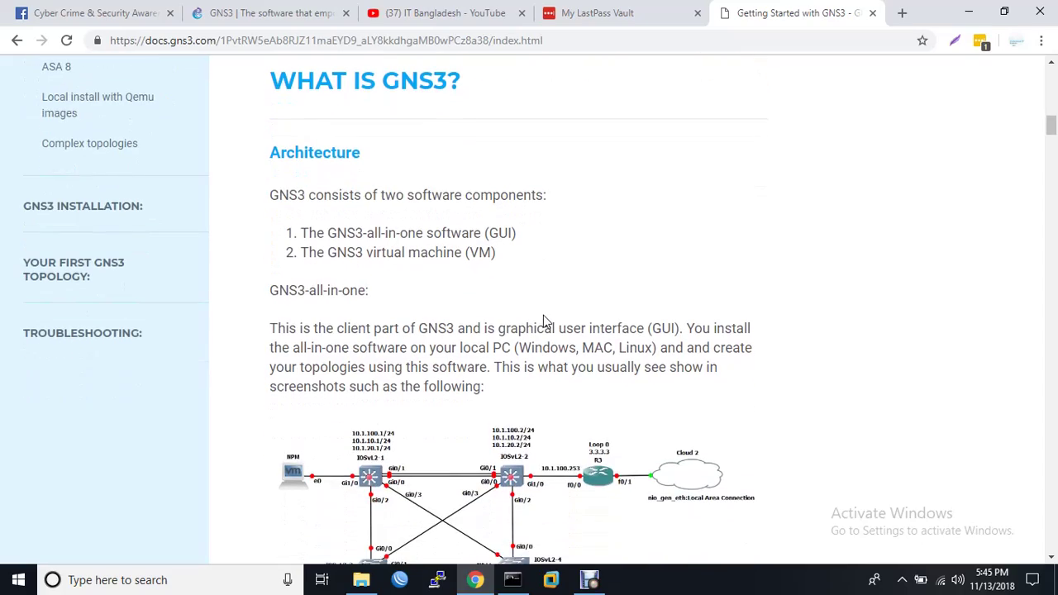
{"action": "scroll", "coordinate": [544, 320], "scroll_direction": "up", "scroll_amount": 15}
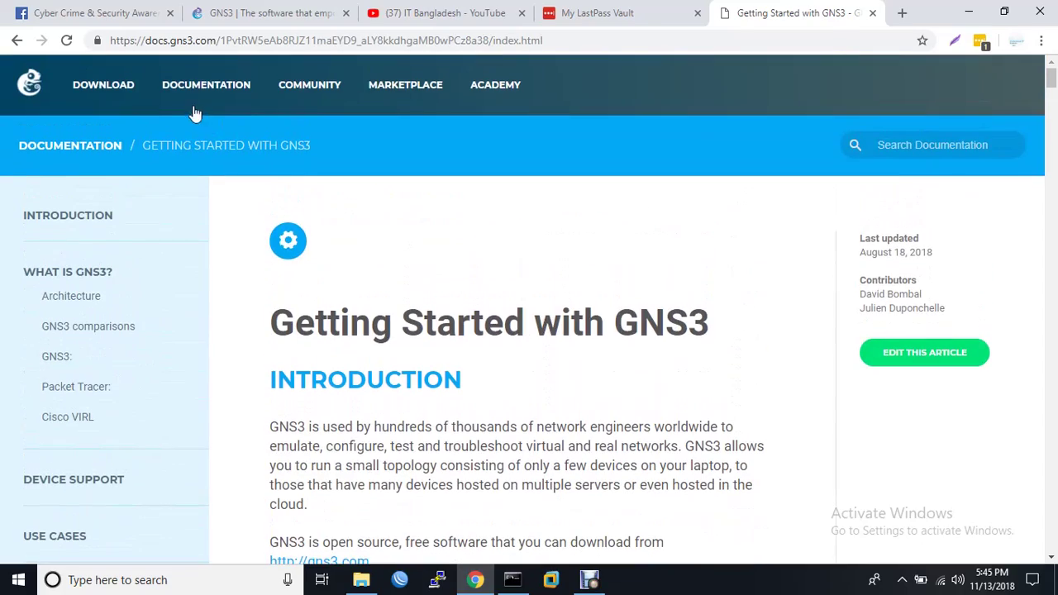
Step: Check the installer options offered by the GNS3 site's free download and log out of the account from its profile page
{"action": "left_click", "coordinate": [254, 12]}
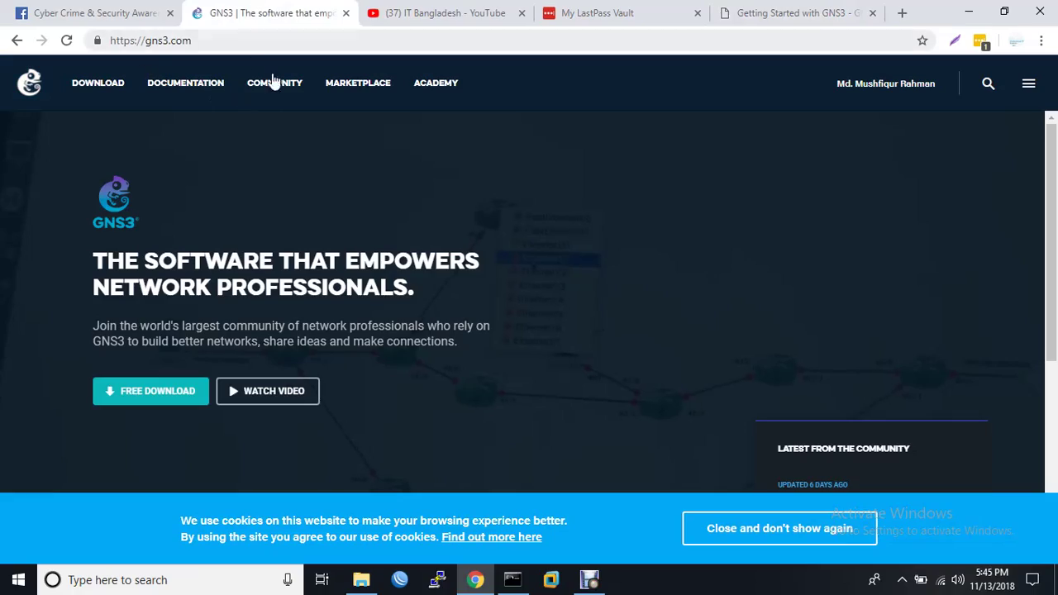
{"action": "left_click", "coordinate": [135, 398]}
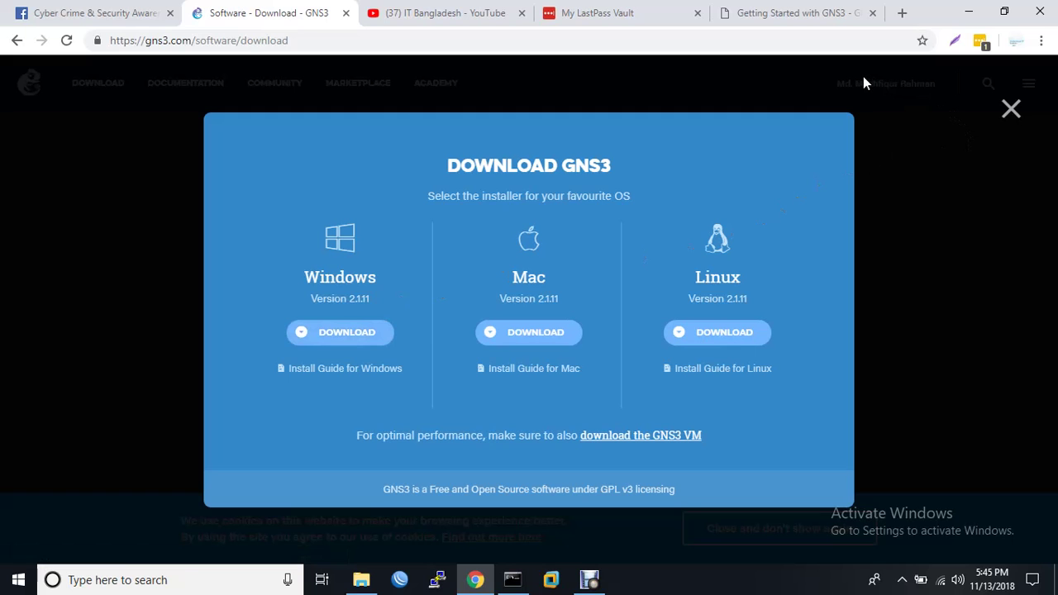
{"action": "left_click", "coordinate": [1010, 108]}
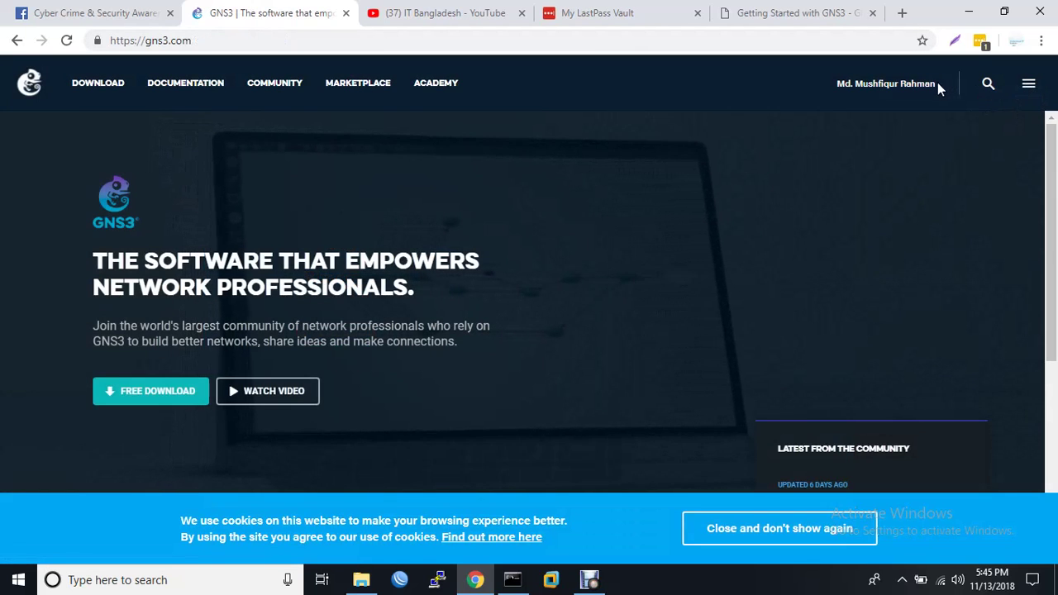
{"action": "left_click", "coordinate": [922, 89]}
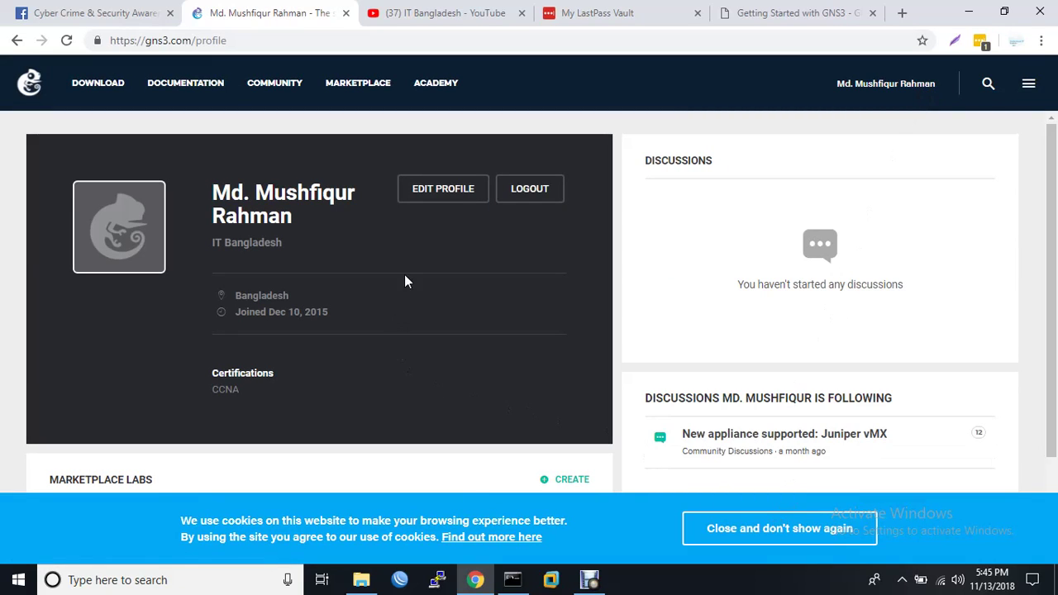
{"action": "left_click", "coordinate": [523, 190]}
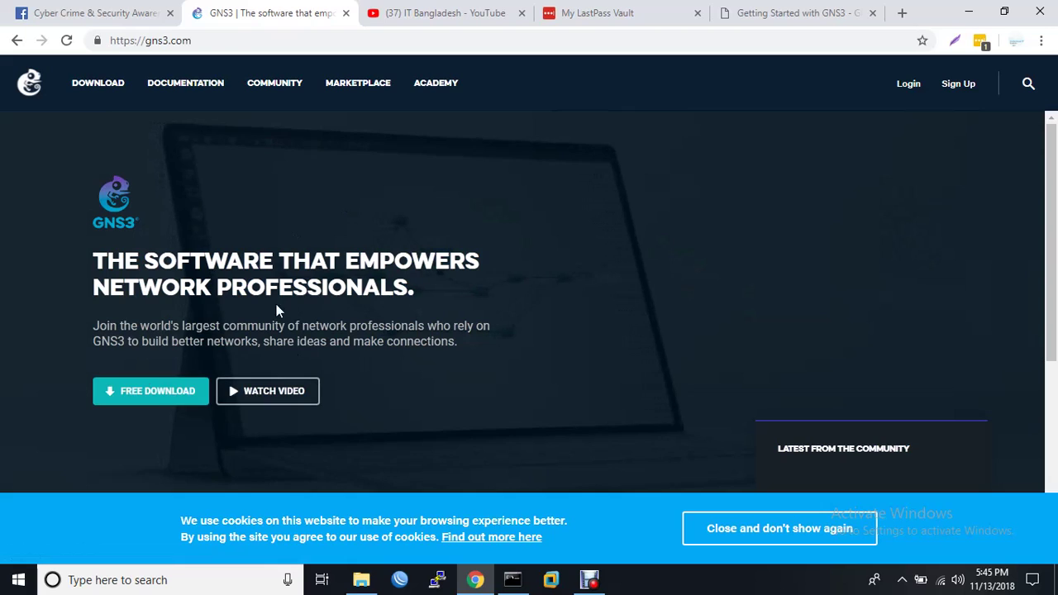
Step: Start the free GNS3 download while logged out and switch the account prompt to the login form for existing members
{"action": "left_click", "coordinate": [150, 399]}
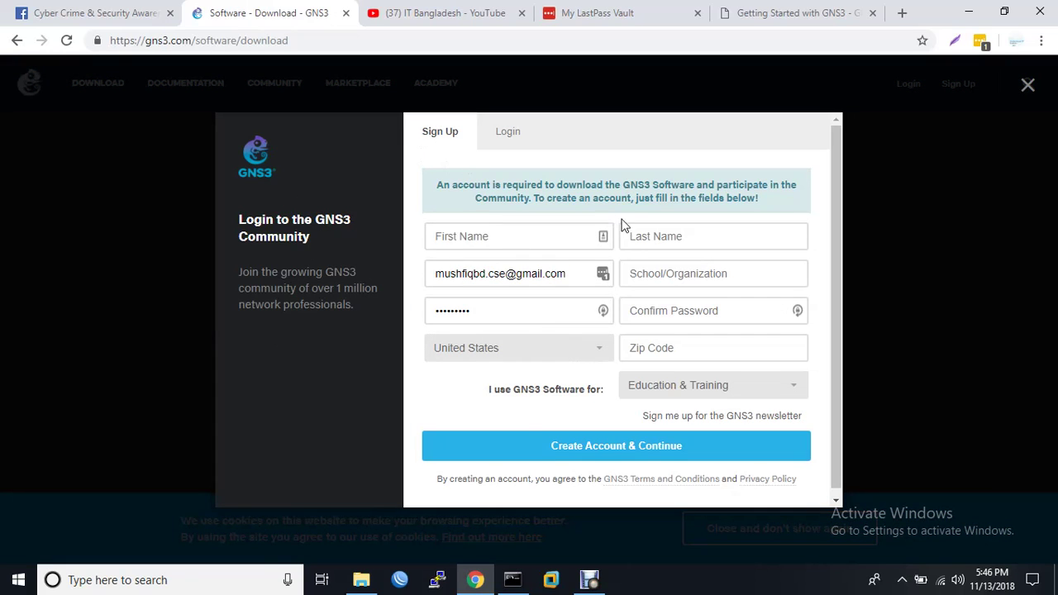
{"action": "left_click", "coordinate": [507, 133]}
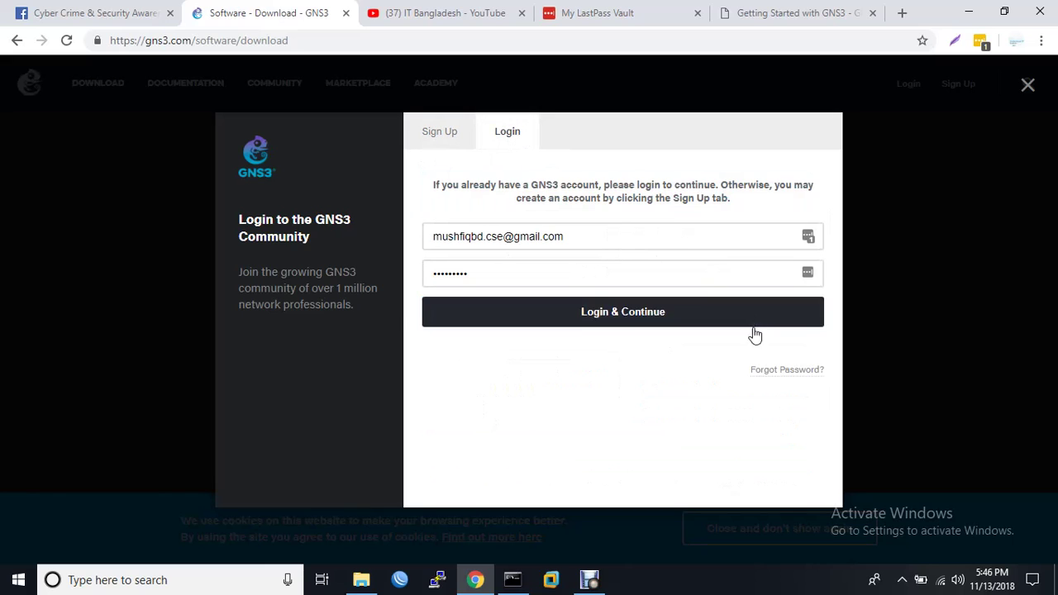
{"action": "left_click", "coordinate": [598, 319]}
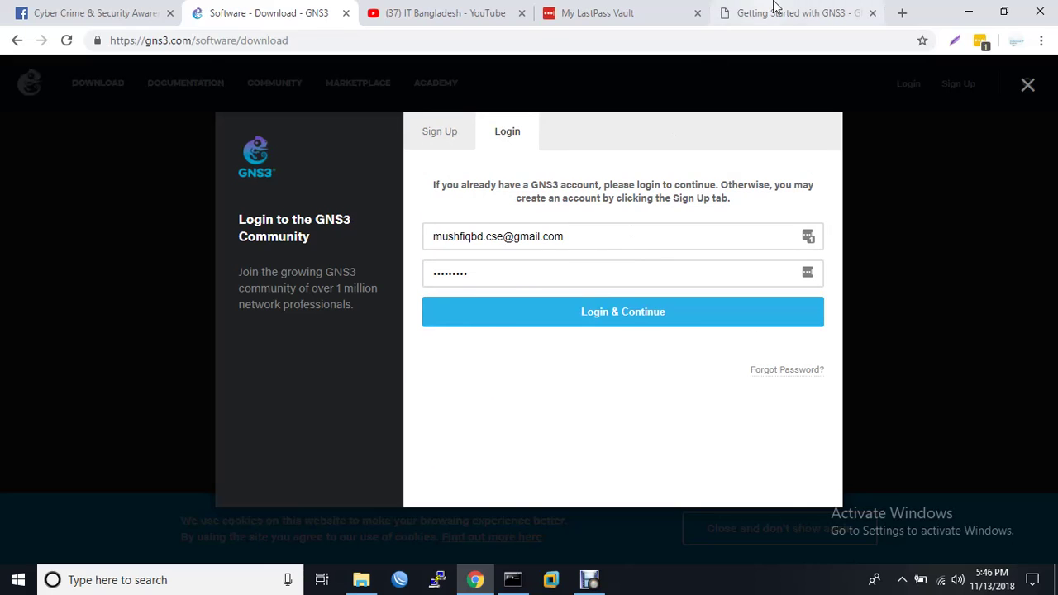
Step: Look up the saved gns3.com entry under Networking in the LastPass vault
{"action": "left_click", "coordinate": [744, 10]}
{"action": "left_click", "coordinate": [600, 10]}
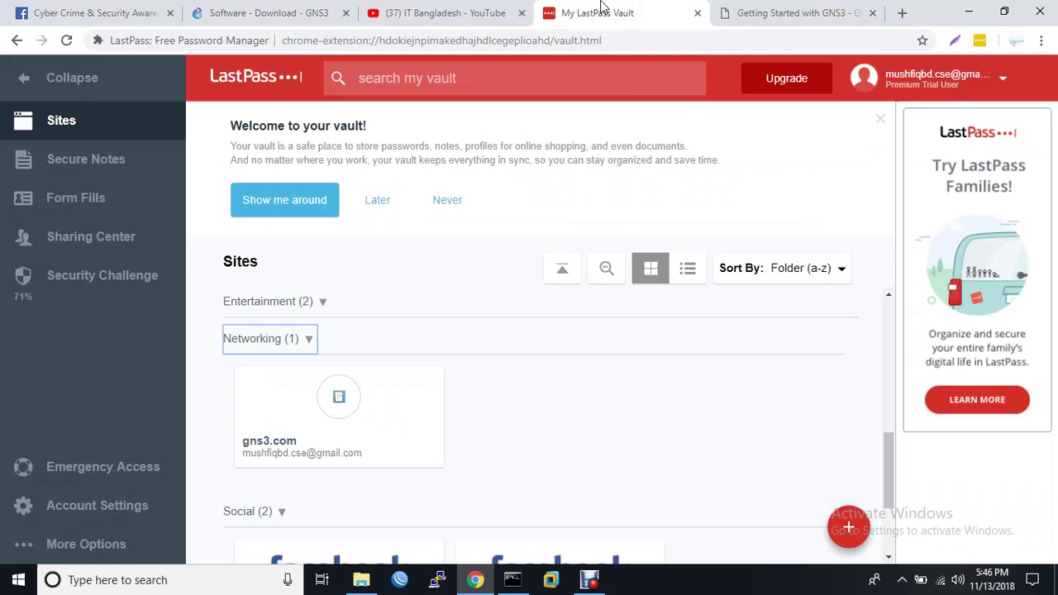
{"action": "left_click", "coordinate": [339, 403]}
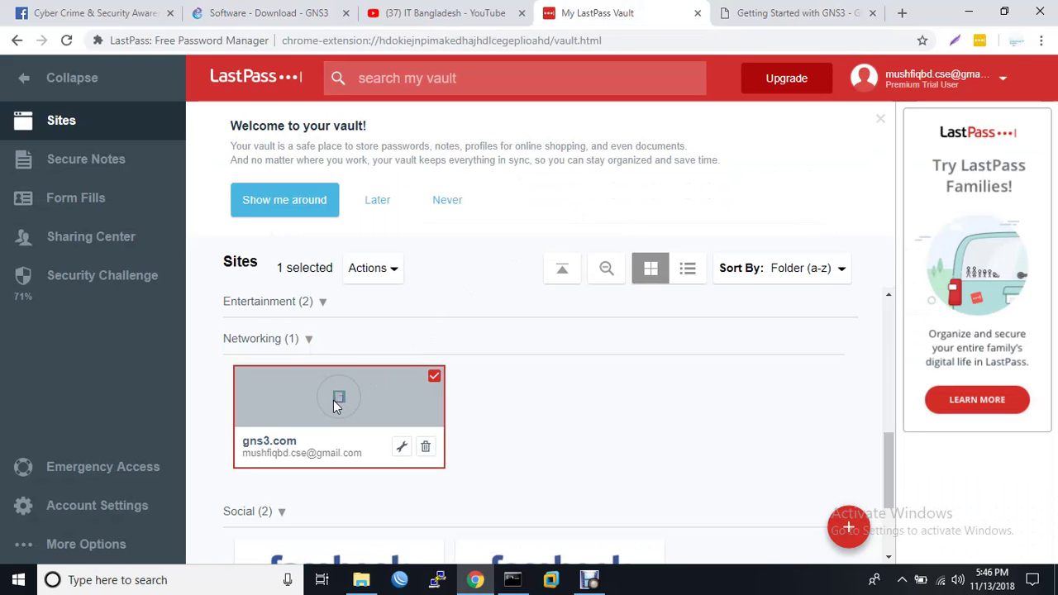
{"action": "left_click", "coordinate": [333, 399]}
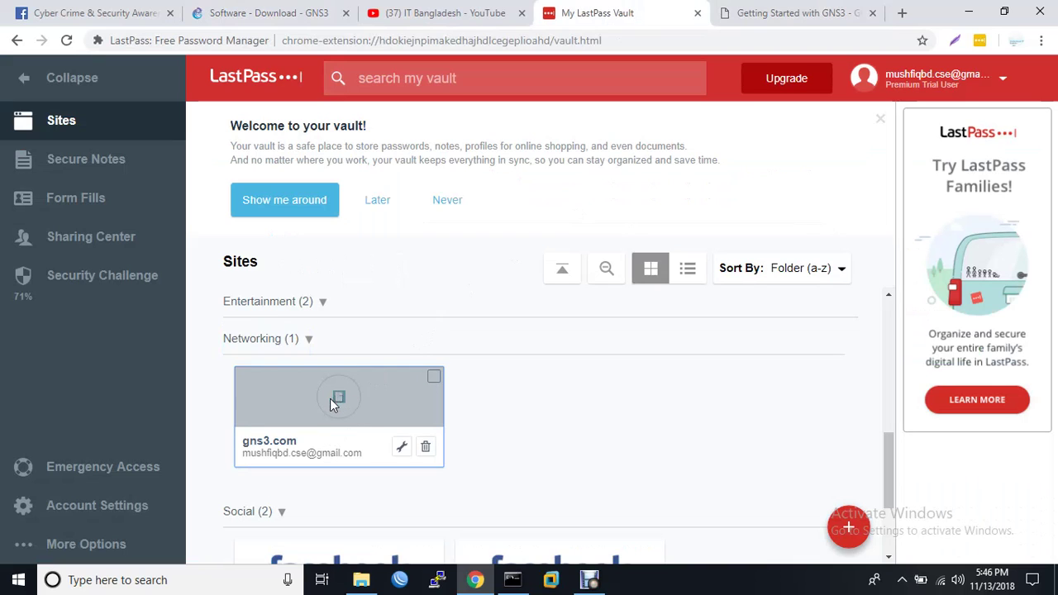
{"action": "left_click", "coordinate": [320, 437]}
{"action": "left_click", "coordinate": [321, 442]}
{"action": "left_click", "coordinate": [321, 442]}
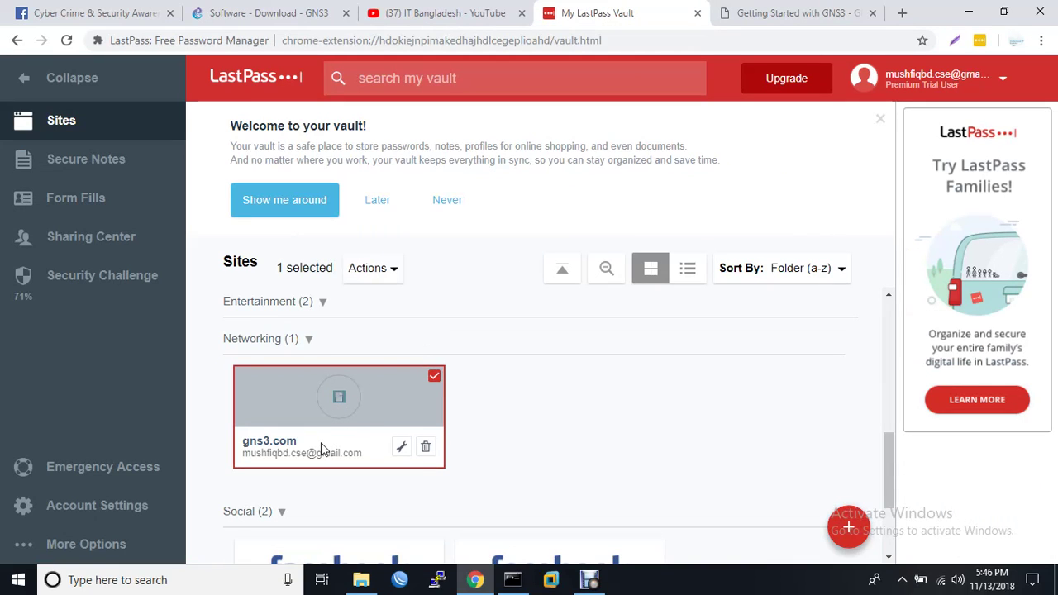
{"action": "scroll", "coordinate": [517, 455], "scroll_direction": "down", "scroll_amount": 2}
{"action": "scroll", "coordinate": [476, 427], "scroll_direction": "up", "scroll_amount": 2}
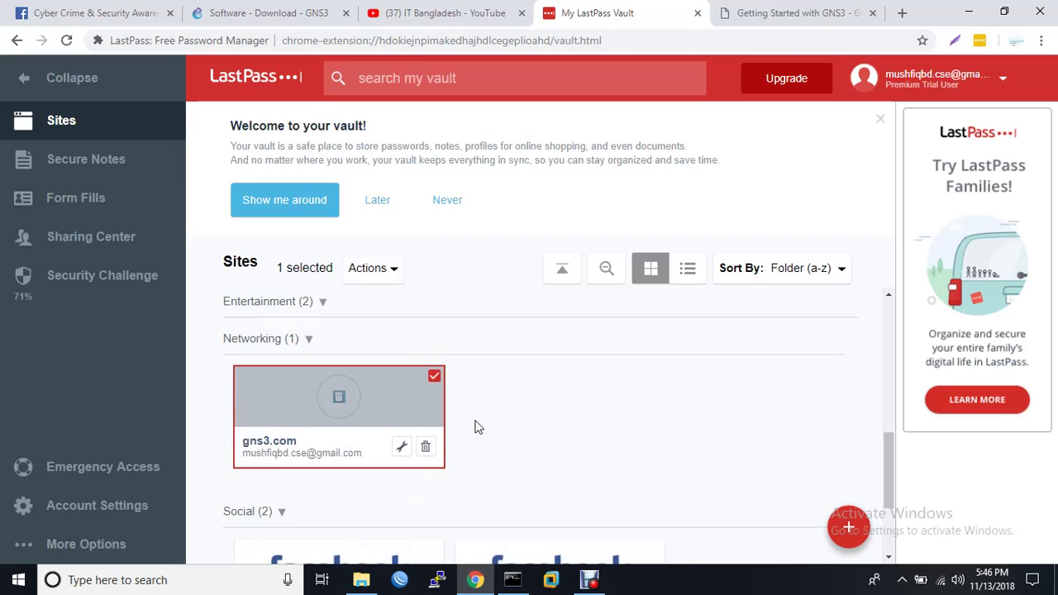
Step: Log in to GNS3 with the prefilled credentials and download the Windows installer, version 2.1.11
{"action": "left_click", "coordinate": [256, 13]}
{"action": "left_click", "coordinate": [621, 323]}
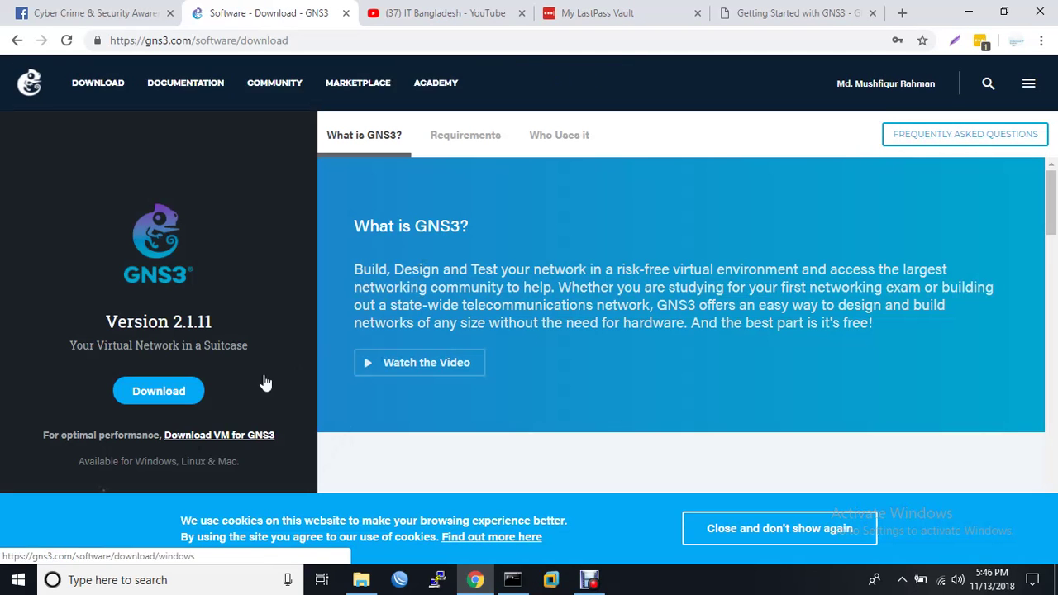
{"action": "left_click", "coordinate": [166, 390]}
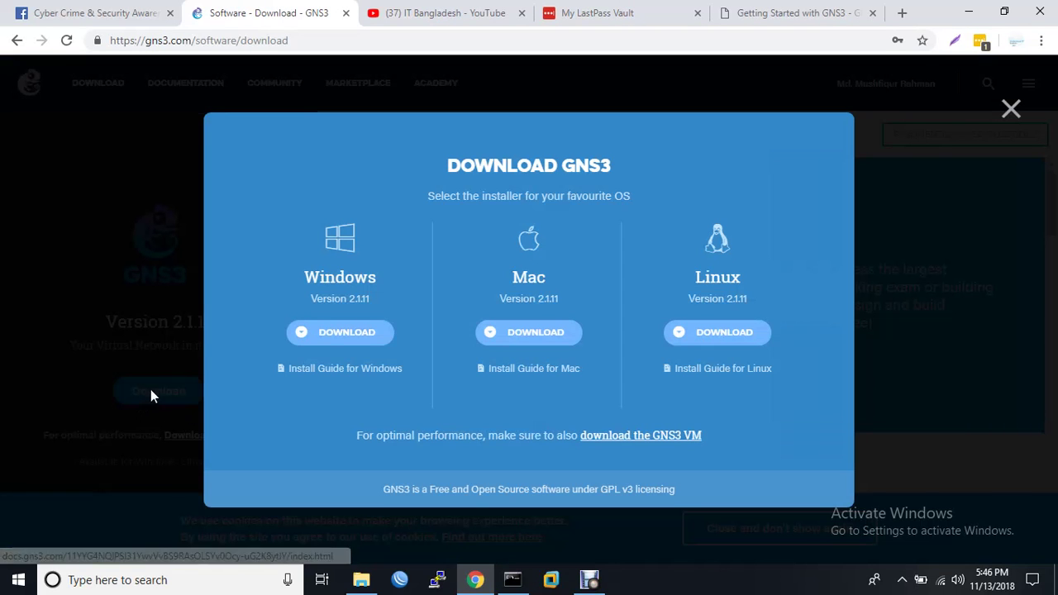
{"action": "left_click", "coordinate": [344, 334]}
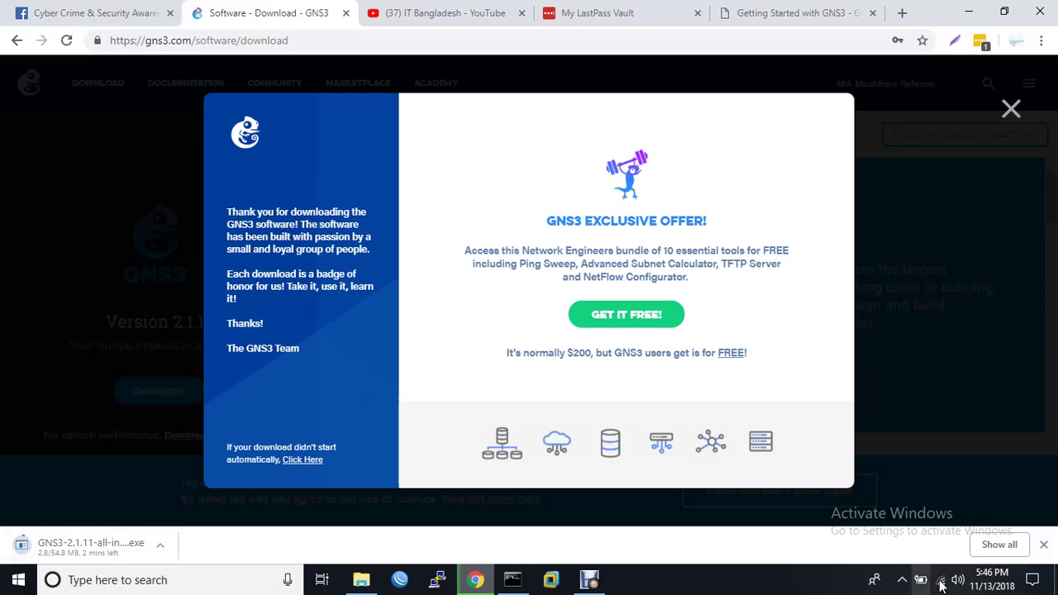
Step: Monitor the installer's progress in the browser's download list, viewing the IT Bangladesh YouTube channel and the Cyber Crime & Security Awareness Facebook page meanwhile
{"action": "left_click", "coordinate": [995, 545]}
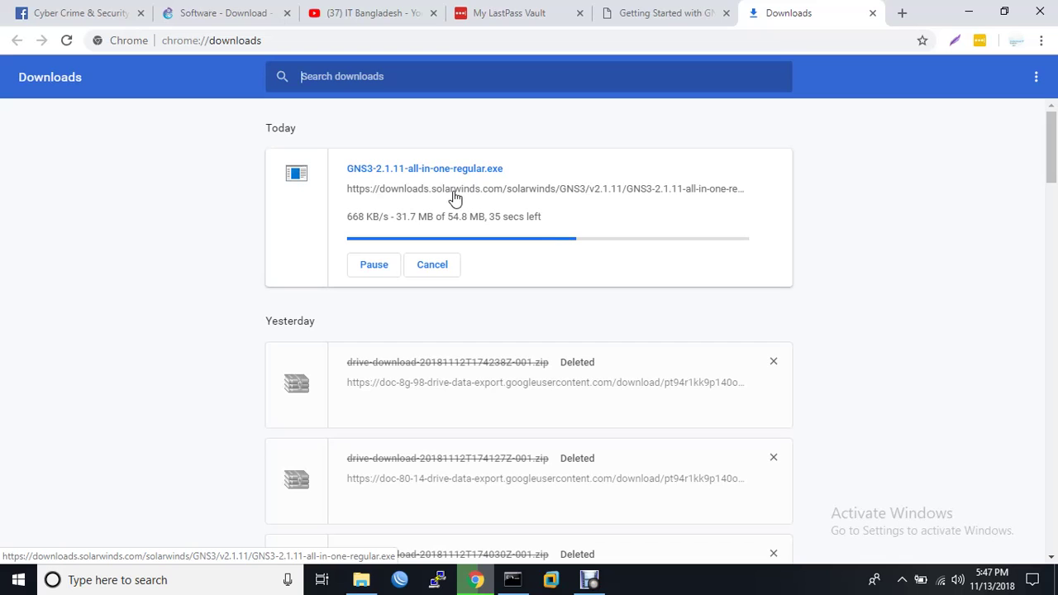
{"action": "left_click", "coordinate": [422, 10]}
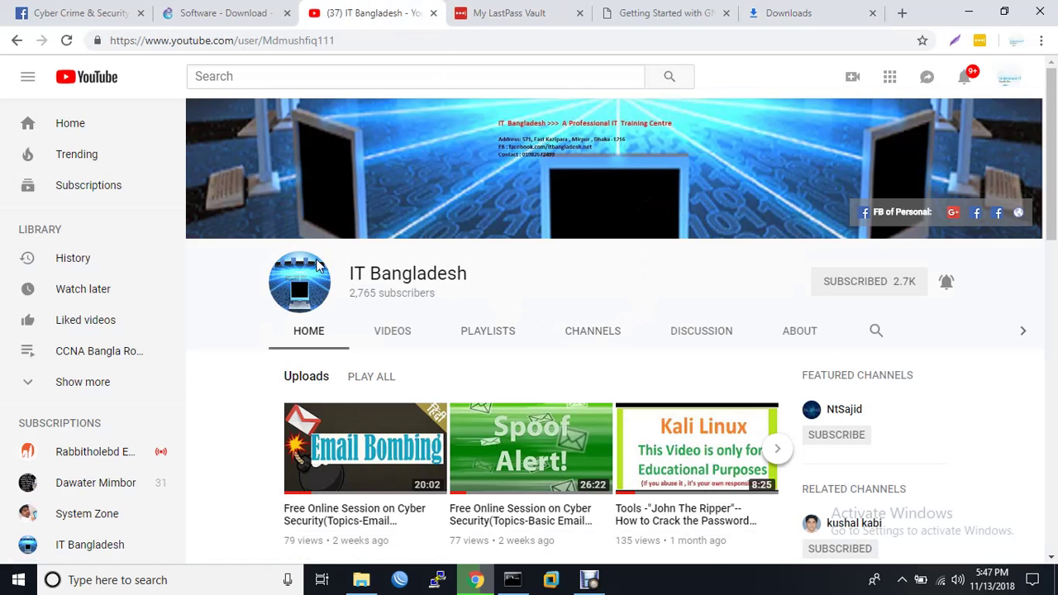
{"action": "left_click", "coordinate": [98, 10]}
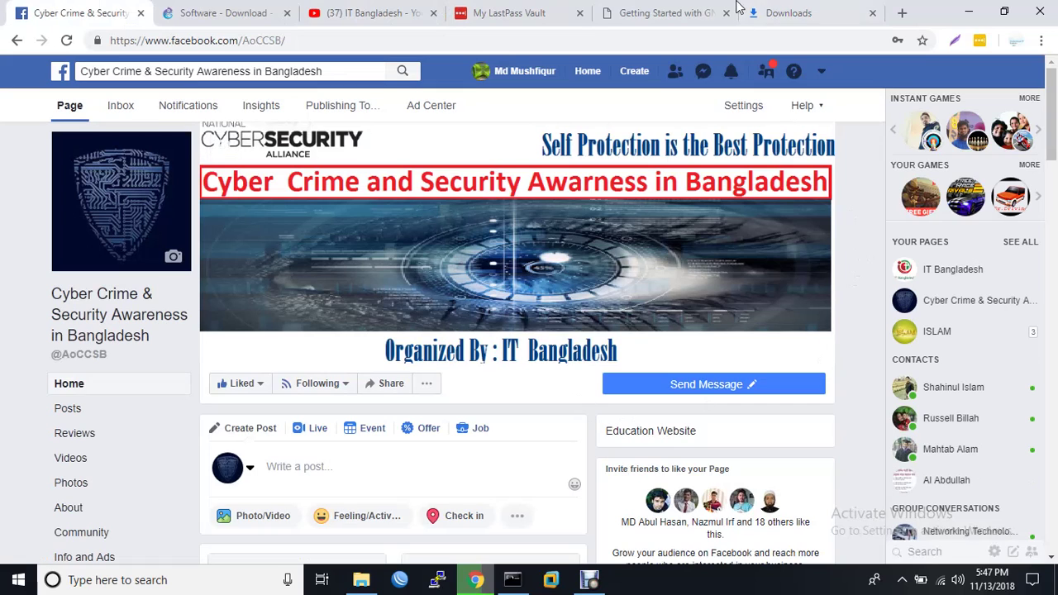
{"action": "left_click", "coordinate": [805, 12]}
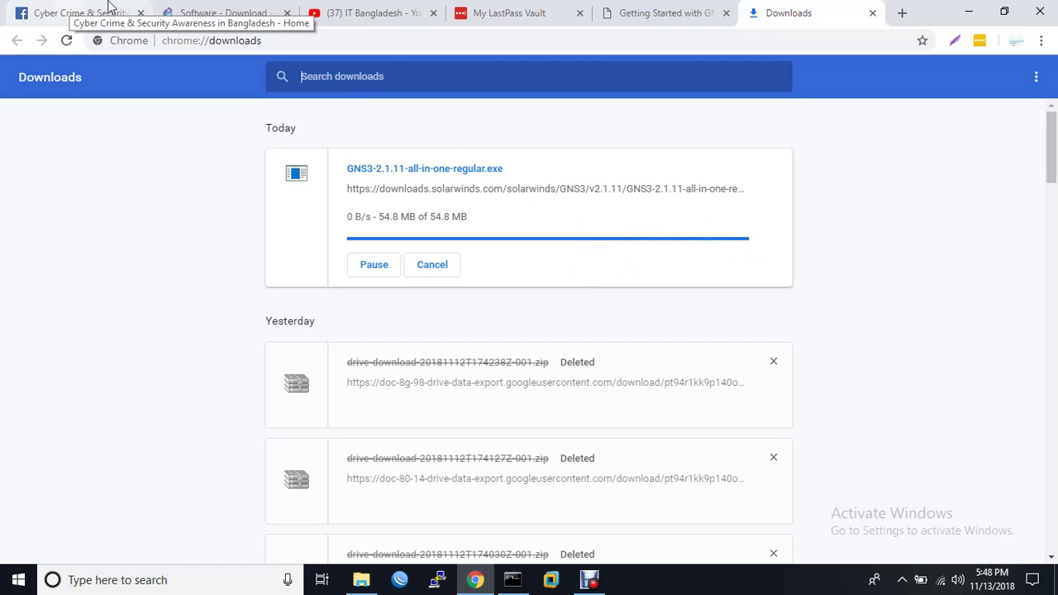
{"action": "left_click", "coordinate": [83, 13]}
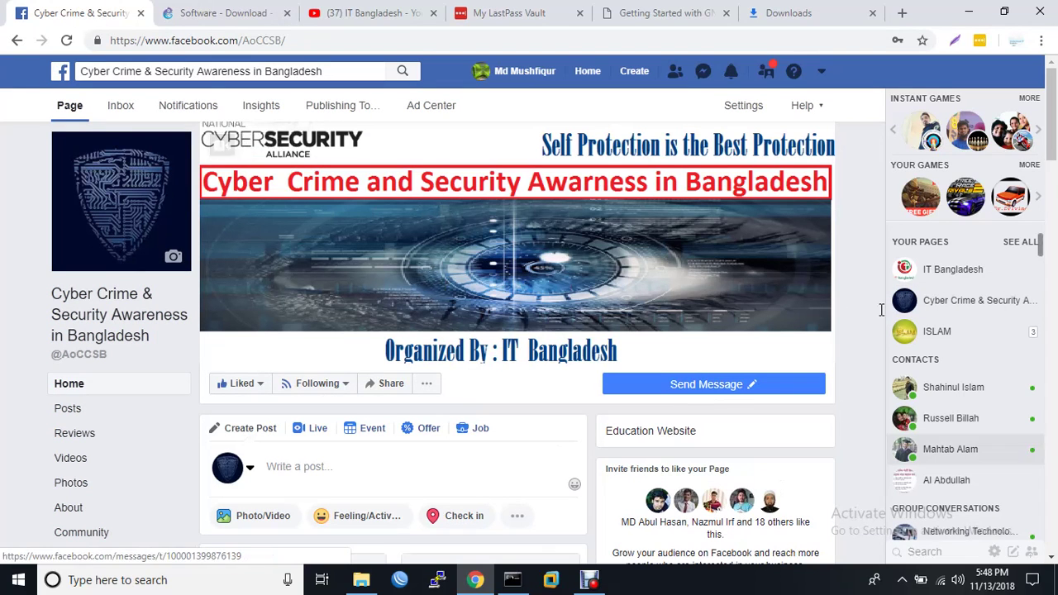
{"action": "scroll", "coordinate": [441, 345], "scroll_direction": "down", "scroll_amount": 3}
{"action": "scroll", "coordinate": [441, 345], "scroll_direction": "up", "scroll_amount": 3}
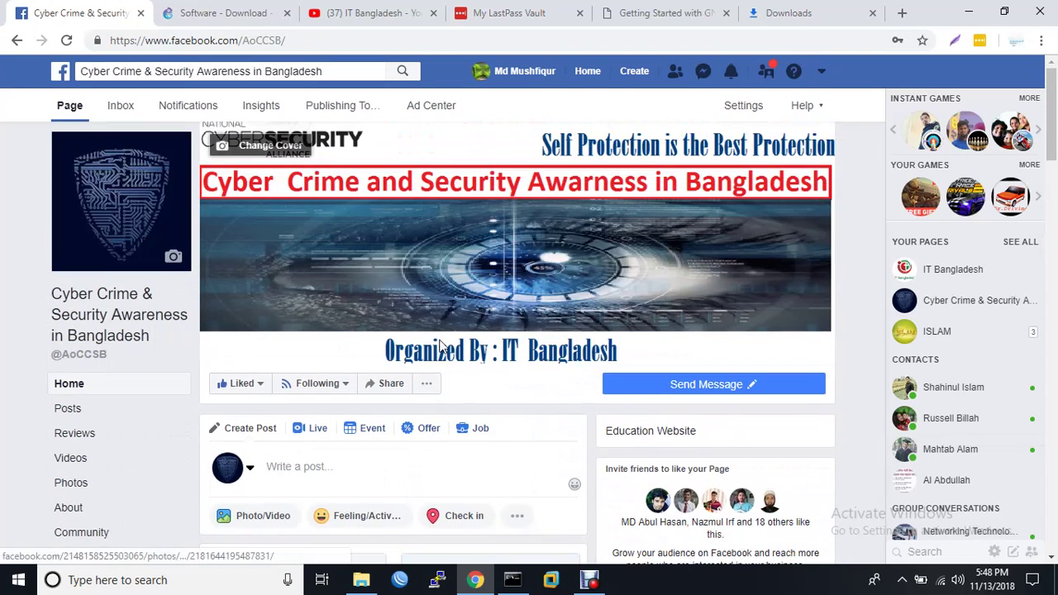
{"action": "left_click", "coordinate": [822, 7]}
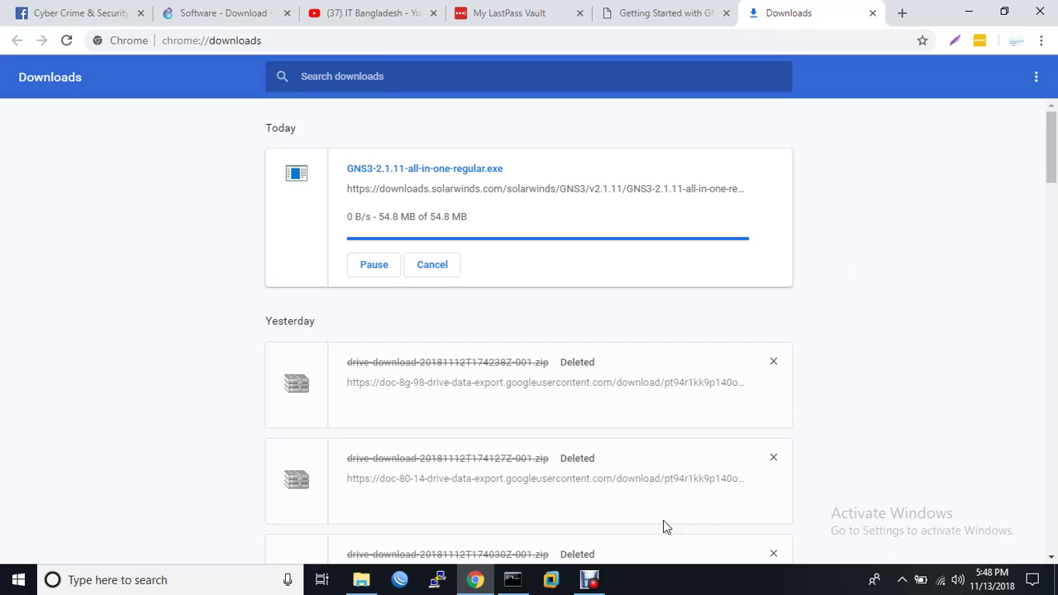
{"action": "left_click", "coordinate": [588, 579]}
{"action": "left_click", "coordinate": [433, 473]}
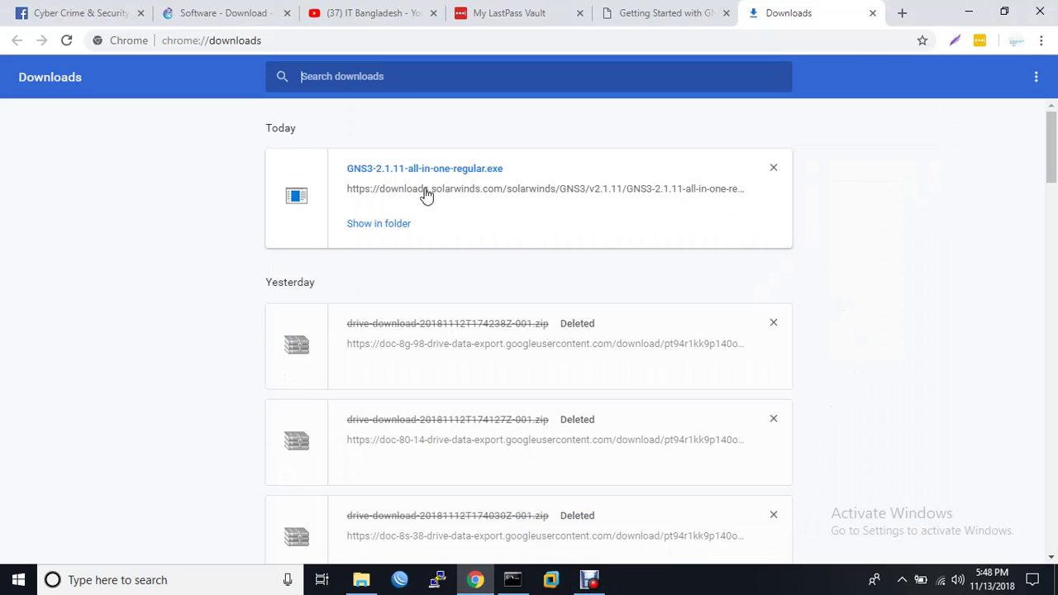
Step: Copy the GNS3-2.1.11-all-in-one-regular installer from the Downloads folder into the software folder on New Volume (D:)
{"action": "left_click", "coordinate": [389, 232]}
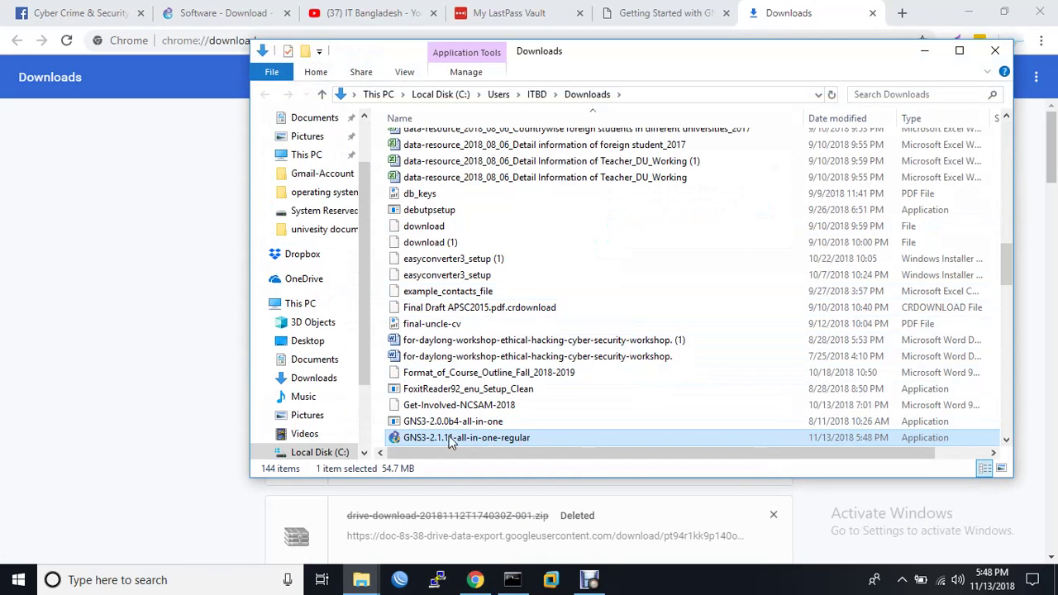
{"action": "left_click", "coordinate": [958, 50]}
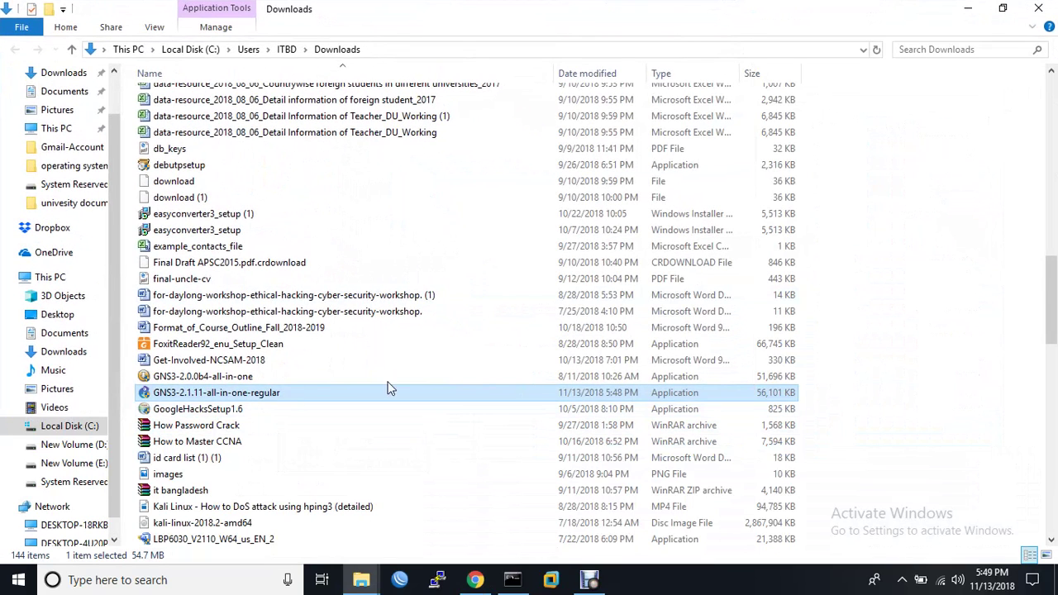
{"action": "left_click", "coordinate": [968, 8]}
{"action": "left_click", "coordinate": [963, 9]}
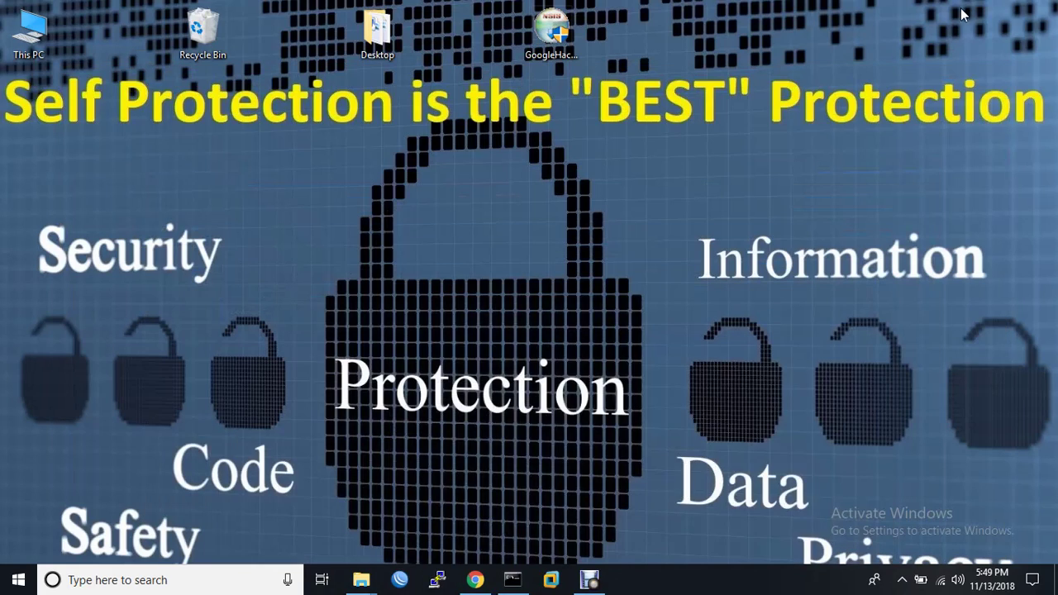
{"action": "mouse_move", "coordinate": [361, 579]}
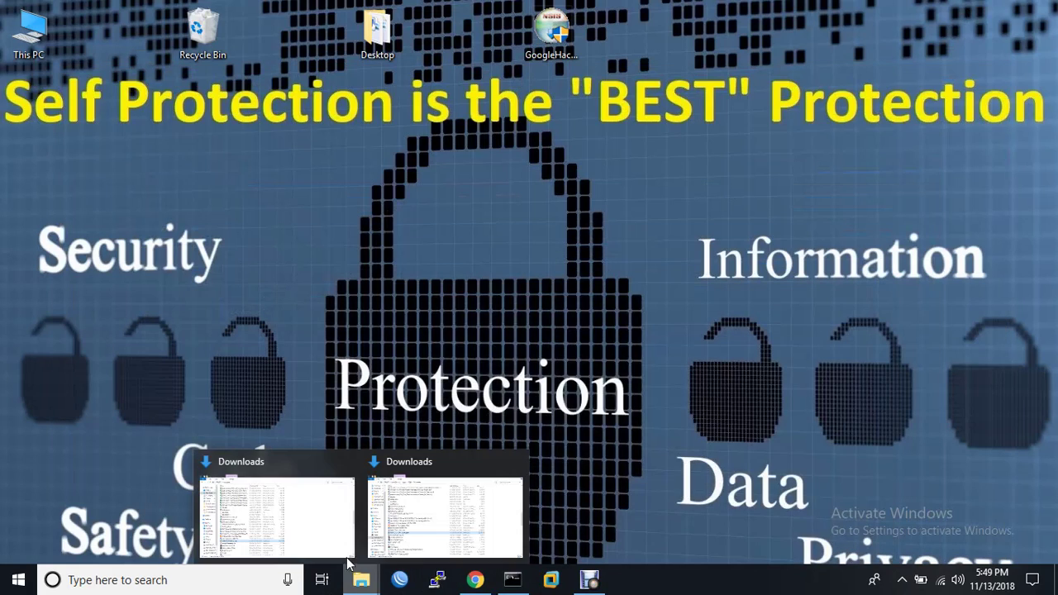
{"action": "left_click", "coordinate": [276, 534]}
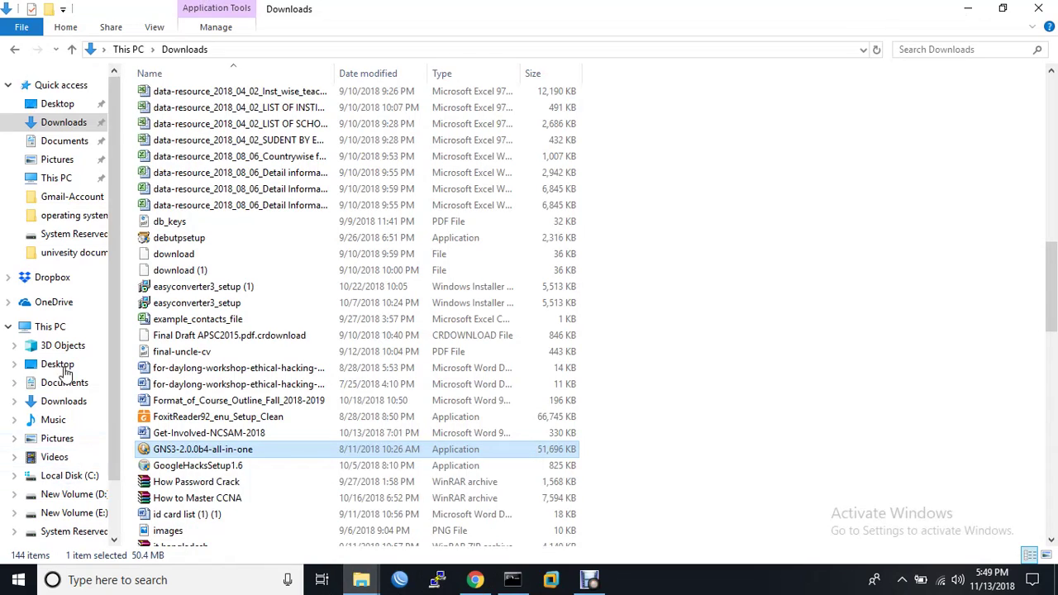
{"action": "left_click", "coordinate": [68, 329]}
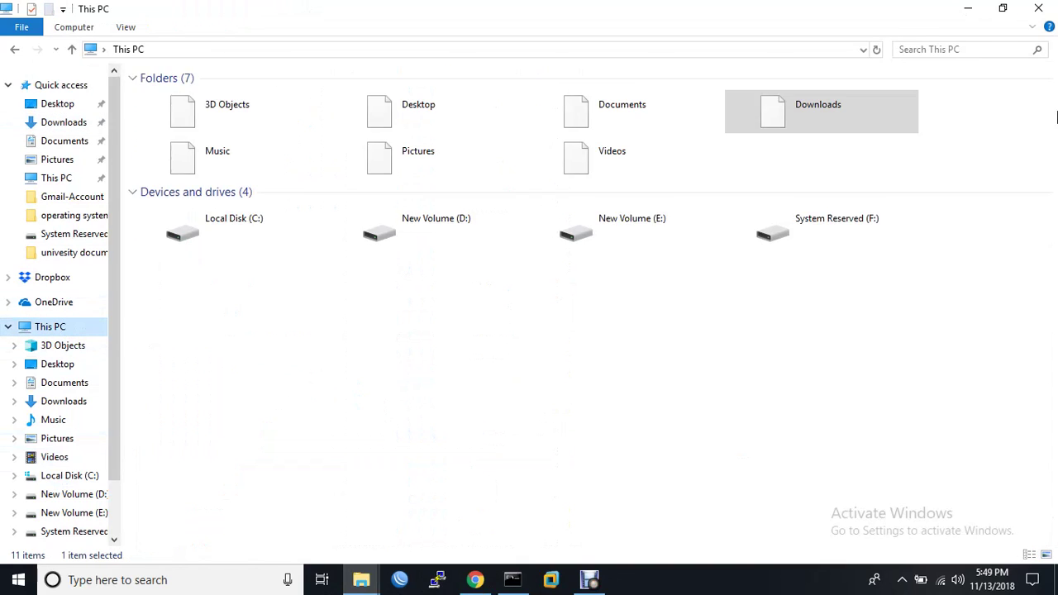
{"action": "double_click", "coordinate": [469, 233]}
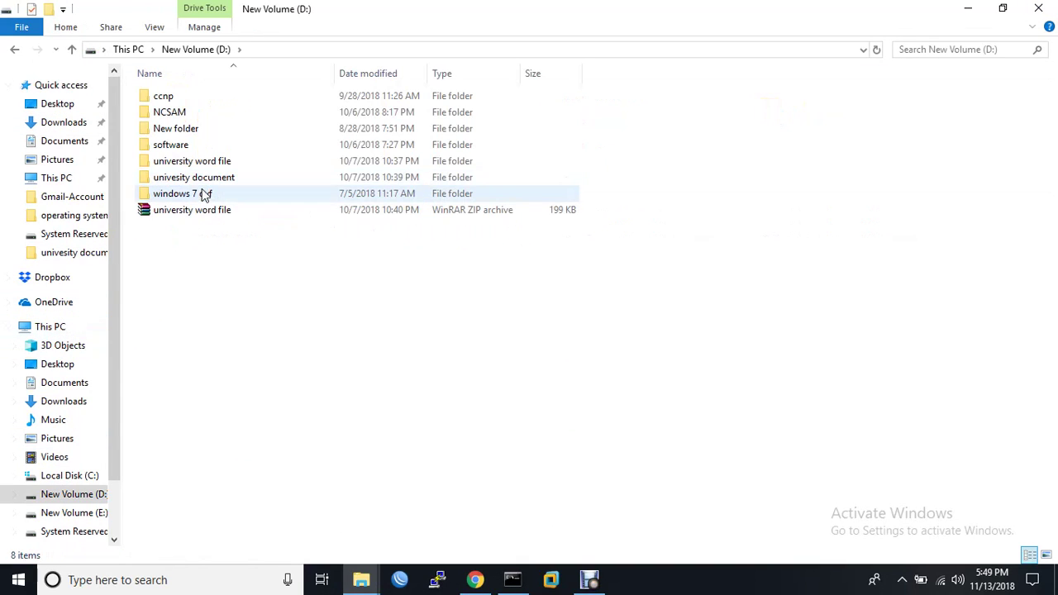
{"action": "left_click", "coordinate": [179, 144]}
{"action": "double_click", "coordinate": [177, 150]}
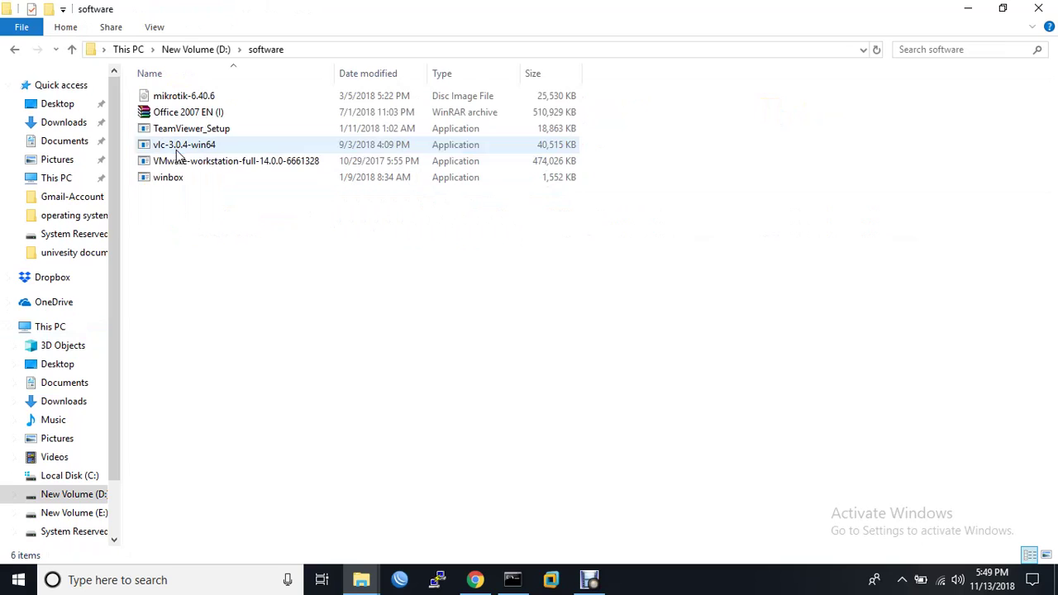
{"action": "key", "text": "ctrl+v"}
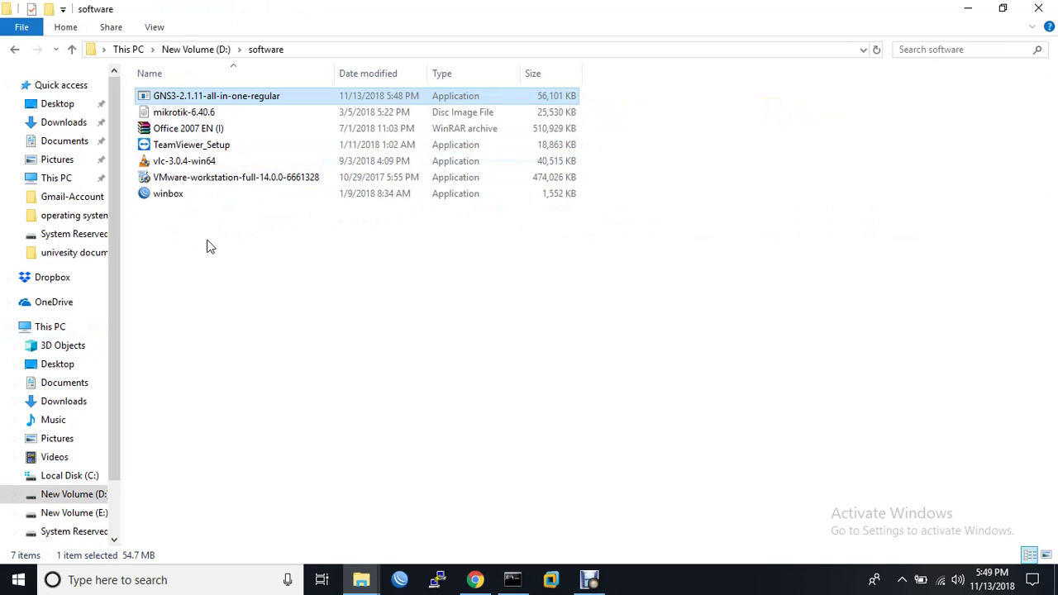
Step: Run the GNS3 installer as administrator, accept the license agreement and install the default components
{"action": "right_click", "coordinate": [233, 99]}
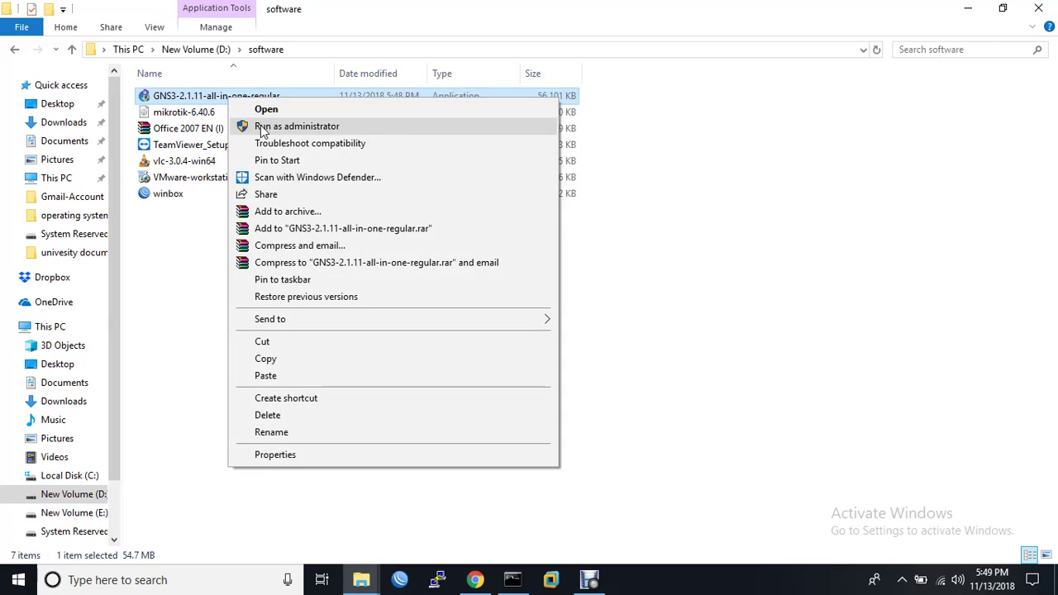
{"action": "left_click", "coordinate": [285, 128]}
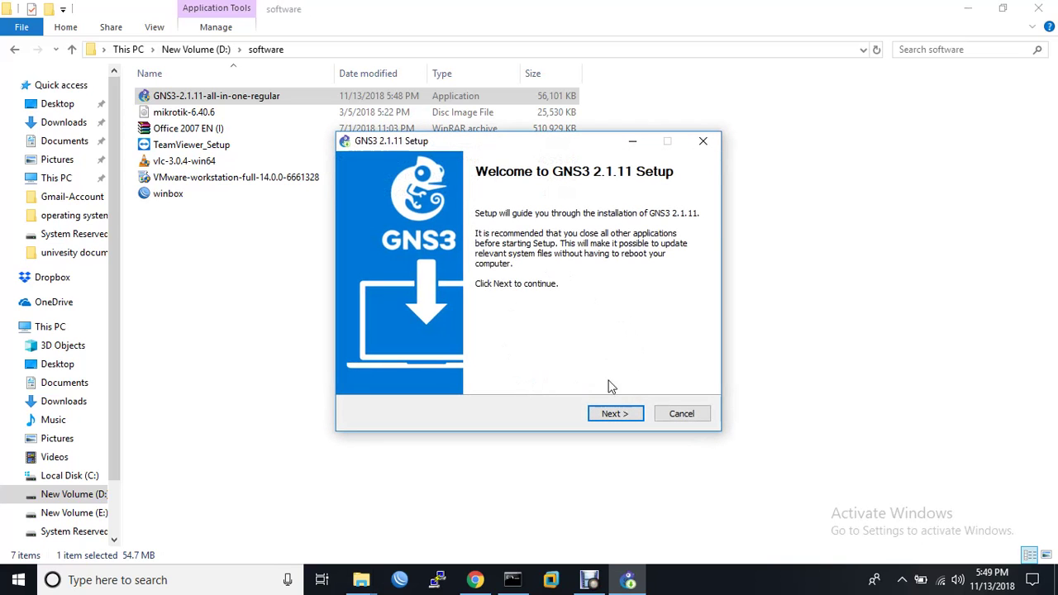
{"action": "left_click", "coordinate": [609, 414]}
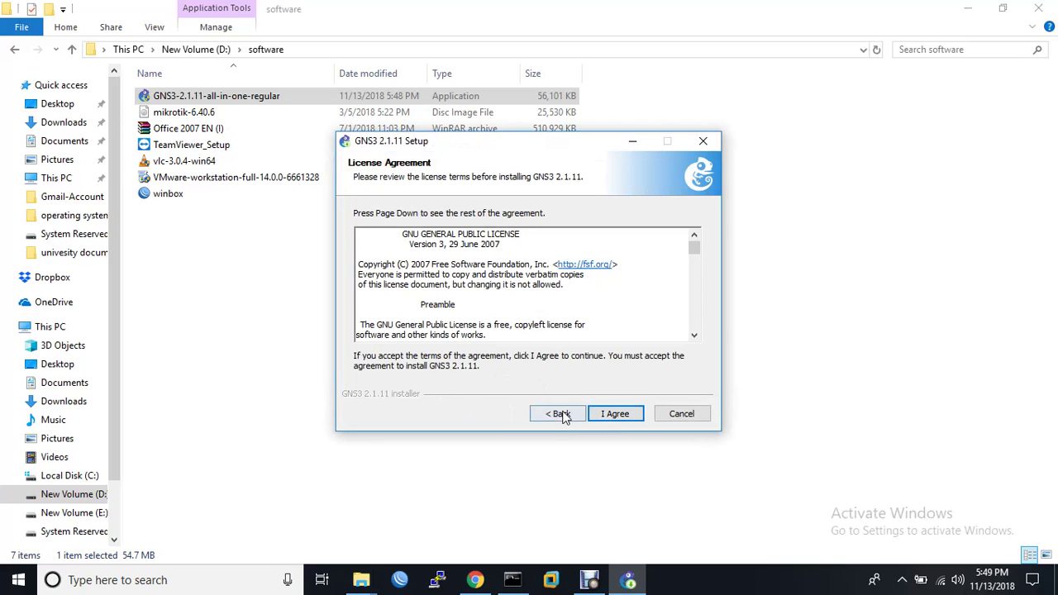
{"action": "left_click", "coordinate": [608, 415]}
{"action": "left_click", "coordinate": [612, 414]}
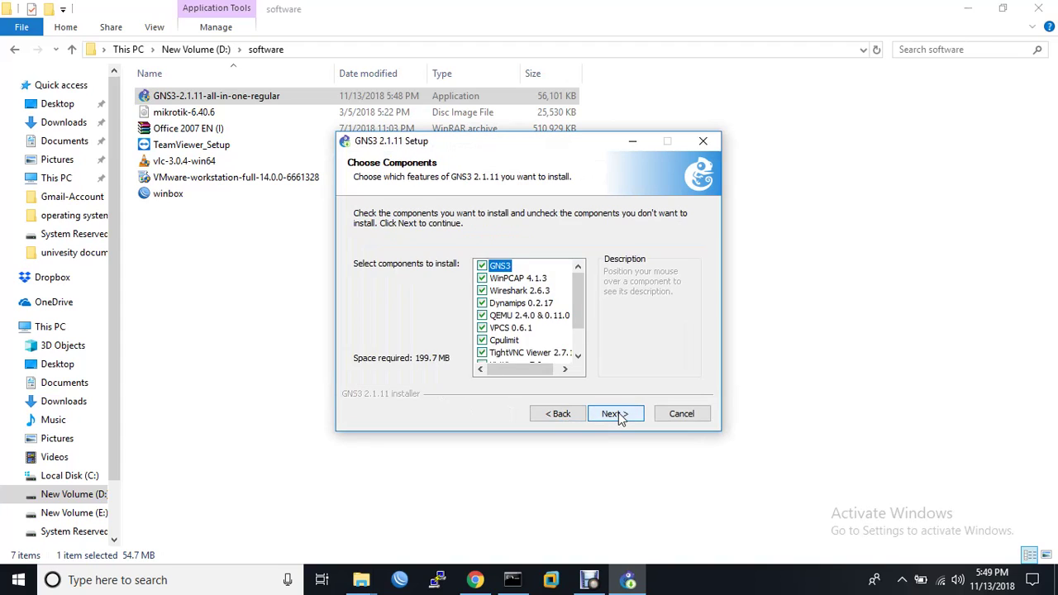
{"action": "left_click", "coordinate": [615, 415]}
{"action": "left_click", "coordinate": [618, 414]}
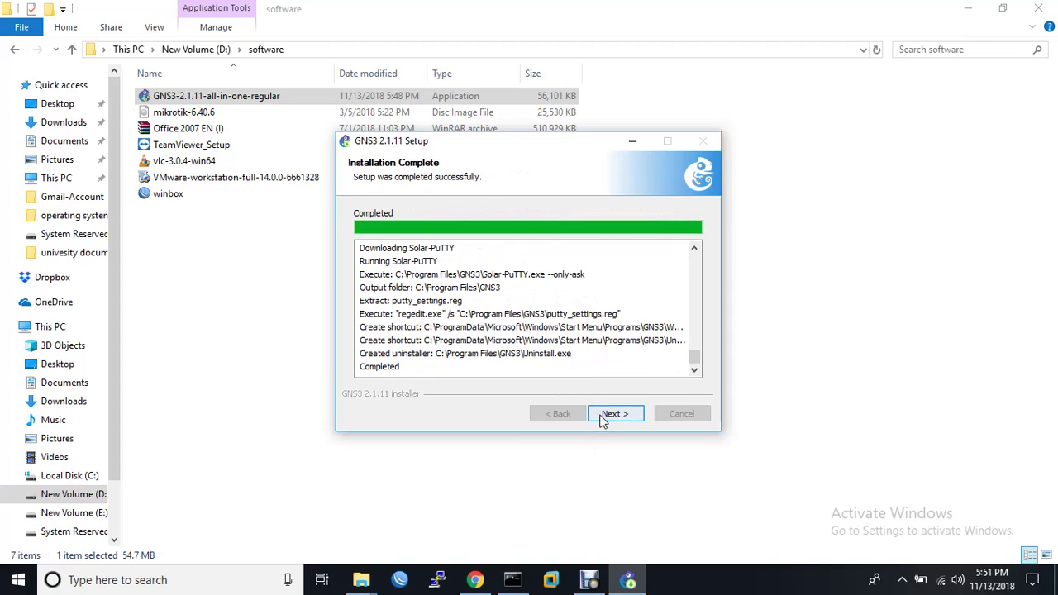
Step: Decline the free Solarwinds Standard Toolset license, finish the setup with Start GNS3 enabled, and clear the leftover browser and folder windows
{"action": "left_click", "coordinate": [613, 415]}
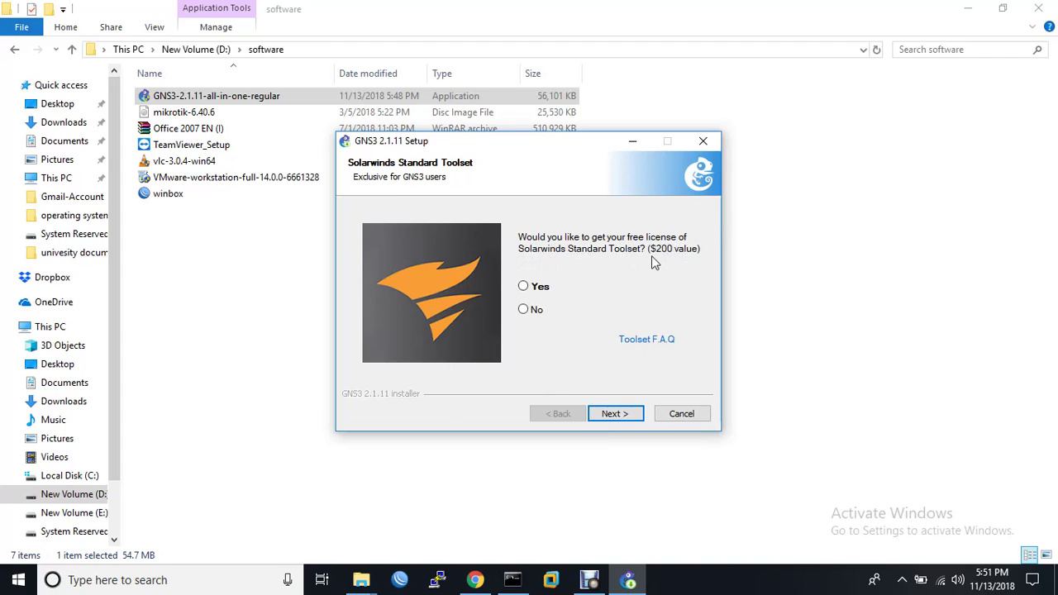
{"action": "left_click", "coordinate": [523, 308]}
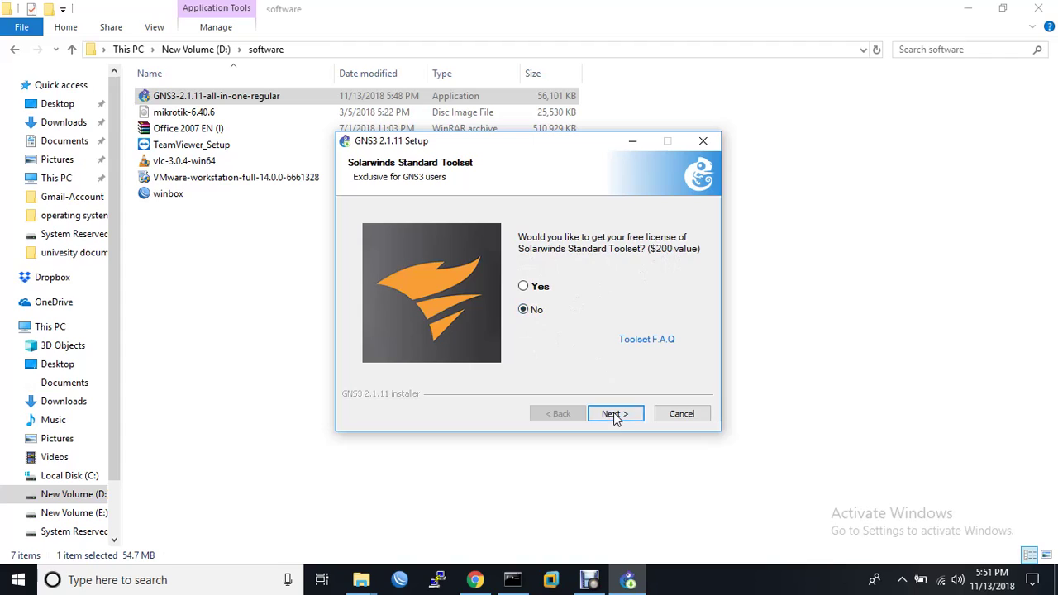
{"action": "left_click", "coordinate": [613, 413]}
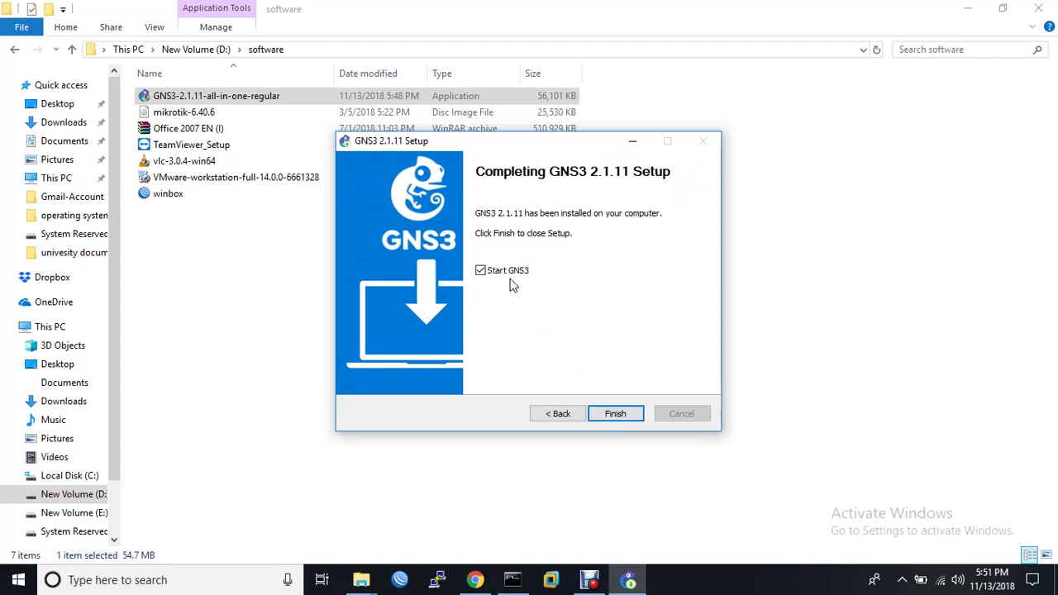
{"action": "left_click", "coordinate": [620, 417]}
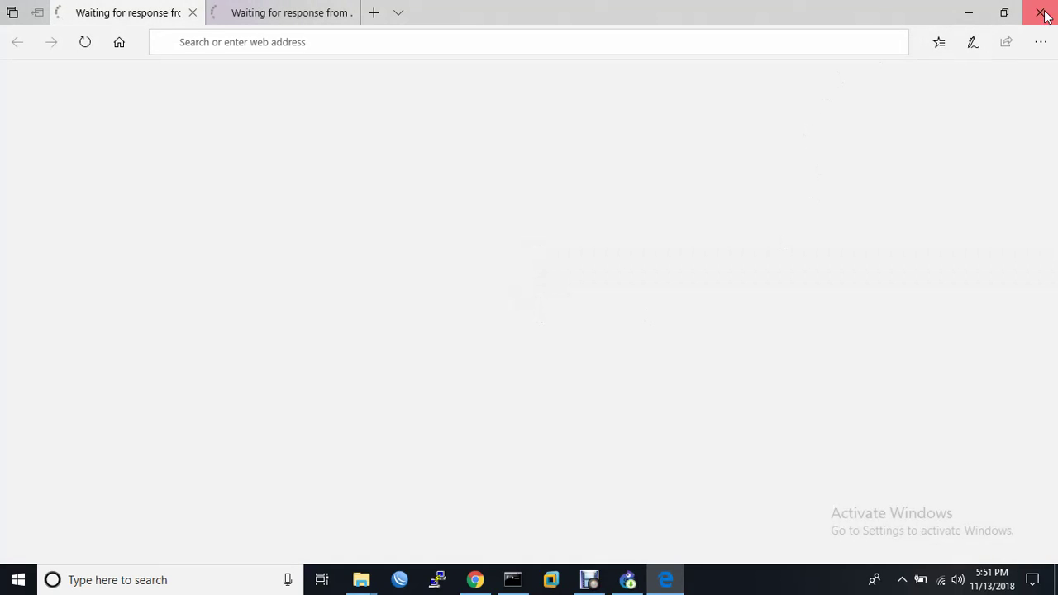
{"action": "left_click", "coordinate": [1043, 13]}
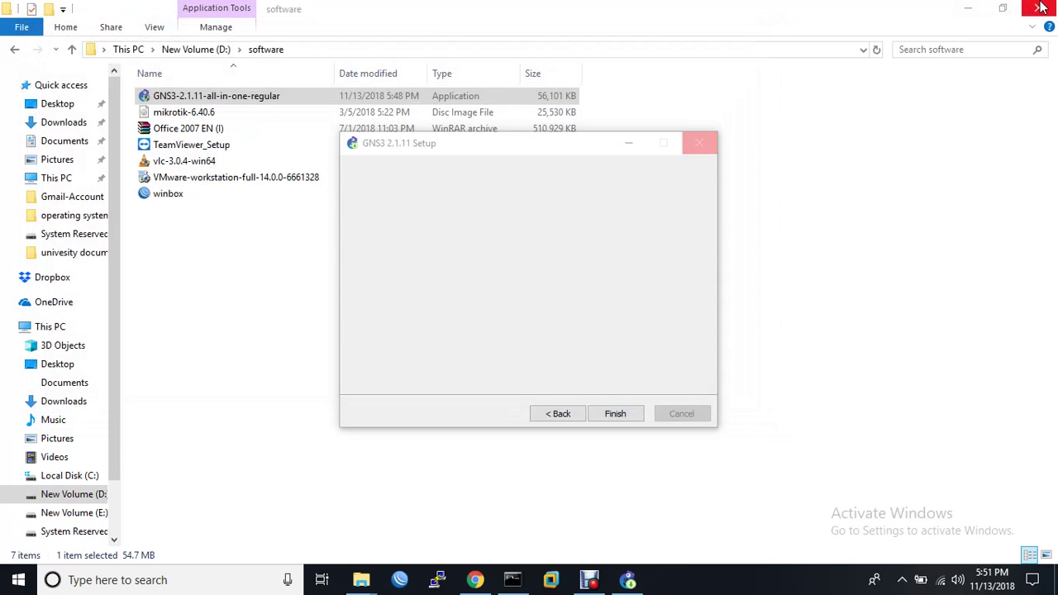
{"action": "left_click", "coordinate": [967, 10]}
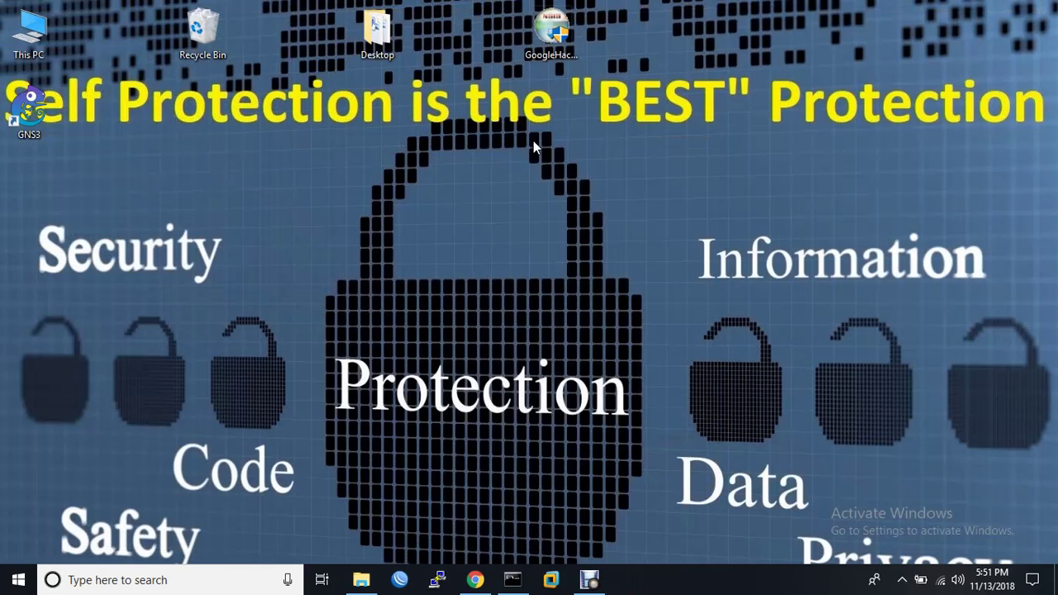
Step: Refresh the desktop, launch GNS3 from its desktop shortcut and decline to continue alongside the instance already running
{"action": "right_click", "coordinate": [145, 98]}
{"action": "left_click", "coordinate": [173, 139]}
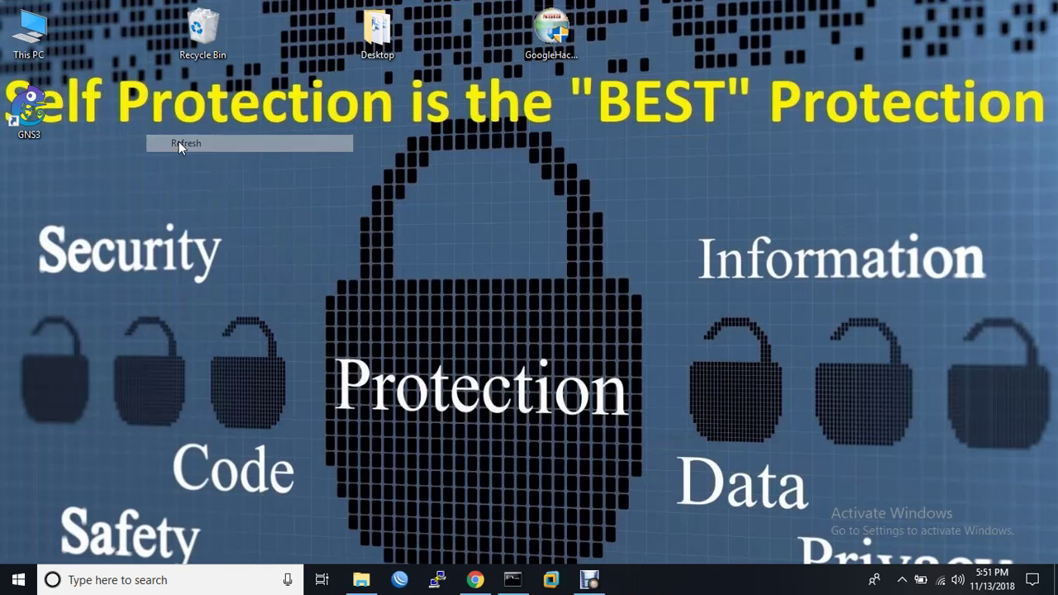
{"action": "double_click", "coordinate": [30, 109]}
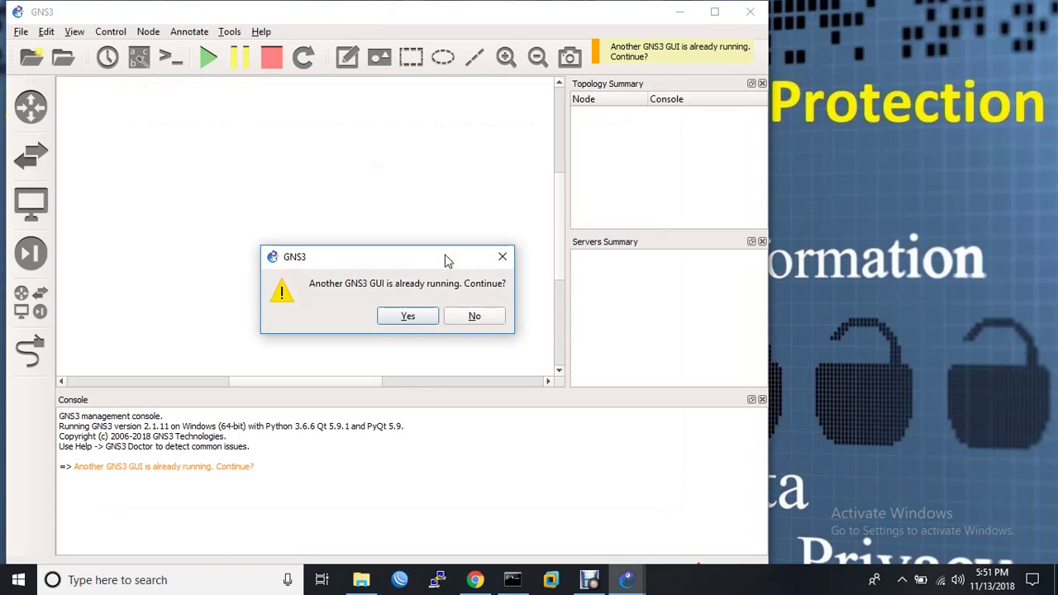
{"action": "left_click", "coordinate": [481, 321]}
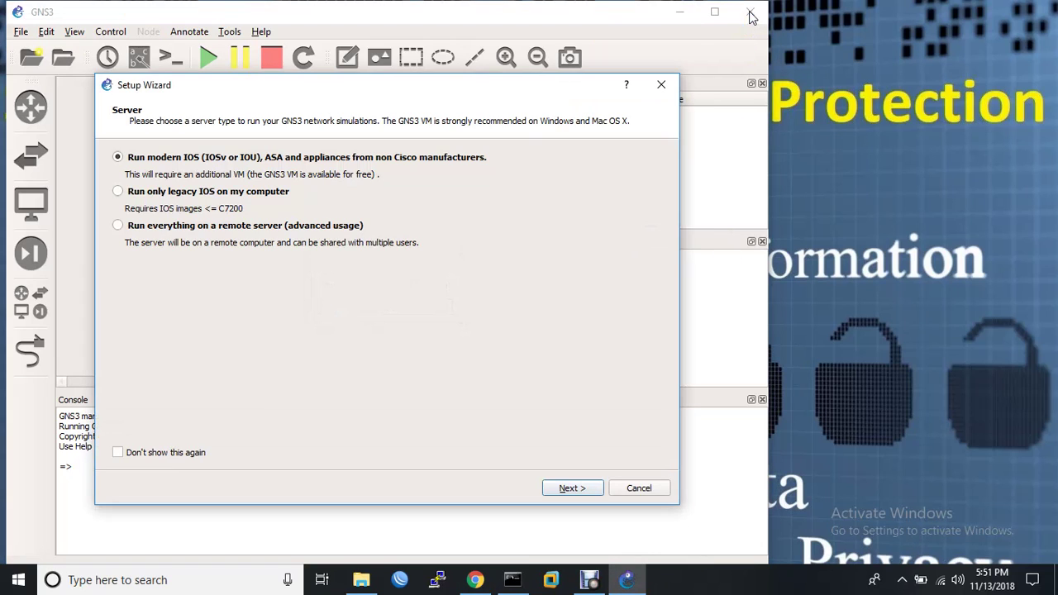
Step: Stop the Setup Wizard from showing again, cancel it and maximize the GNS3 window
{"action": "left_click", "coordinate": [118, 452]}
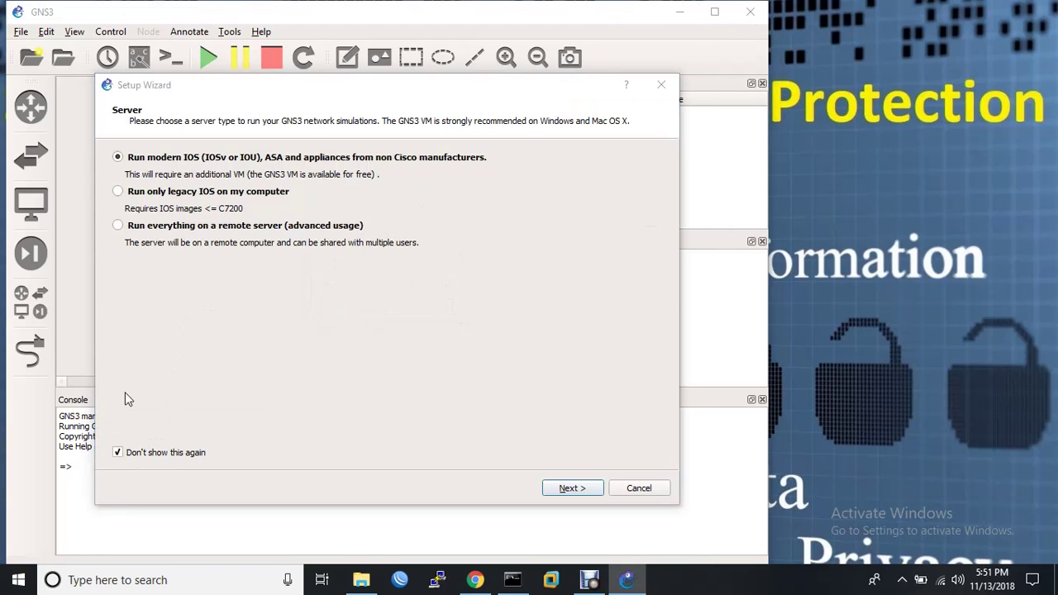
{"action": "left_click", "coordinate": [628, 488]}
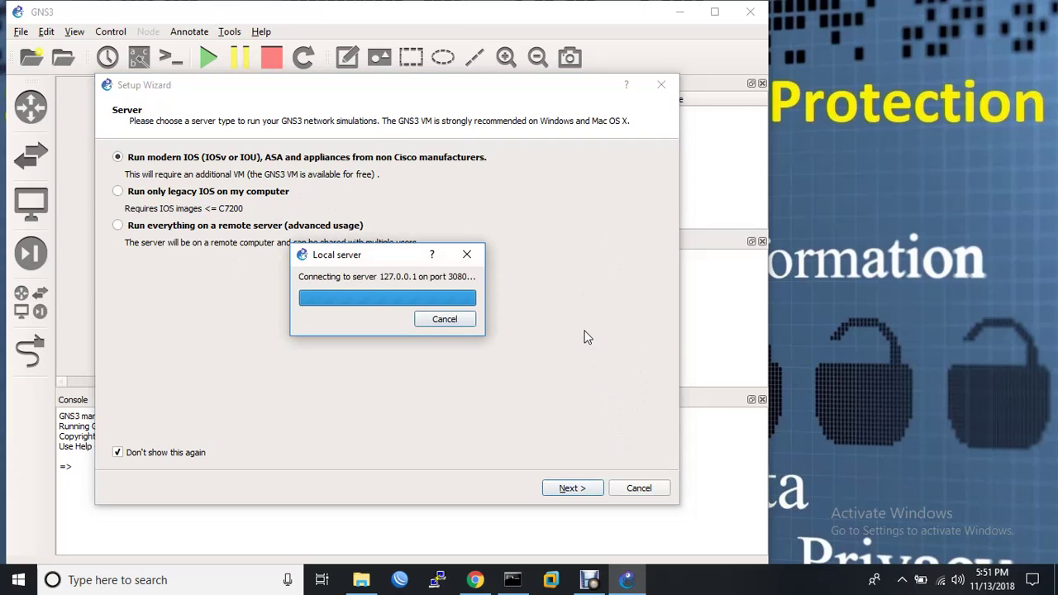
{"action": "left_click", "coordinate": [708, 19]}
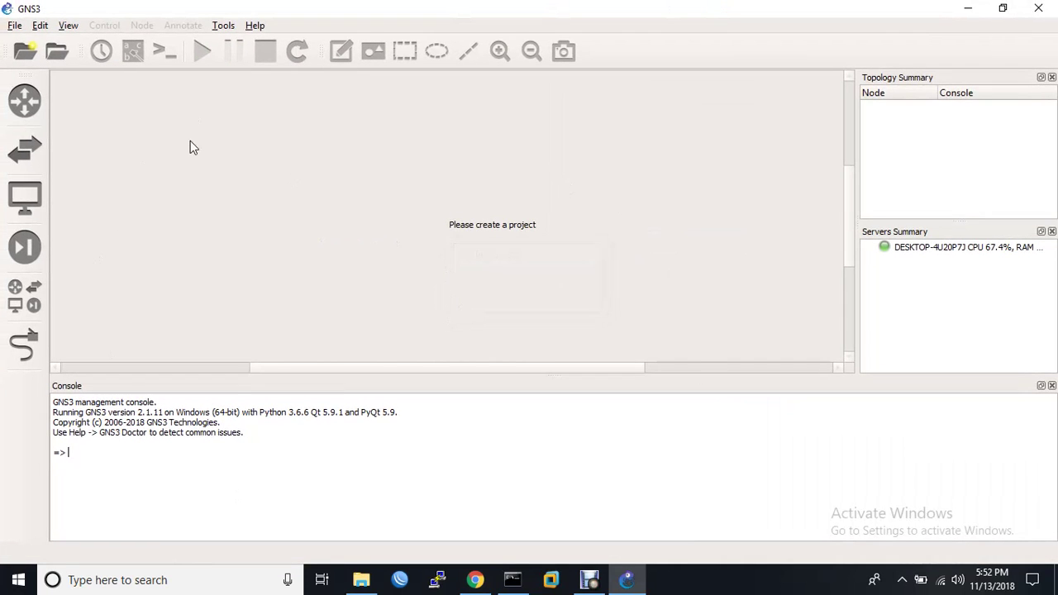
Step: Examine the router list and the all-devices list filtered to installed appliances, and close the device list
{"action": "left_click", "coordinate": [24, 100]}
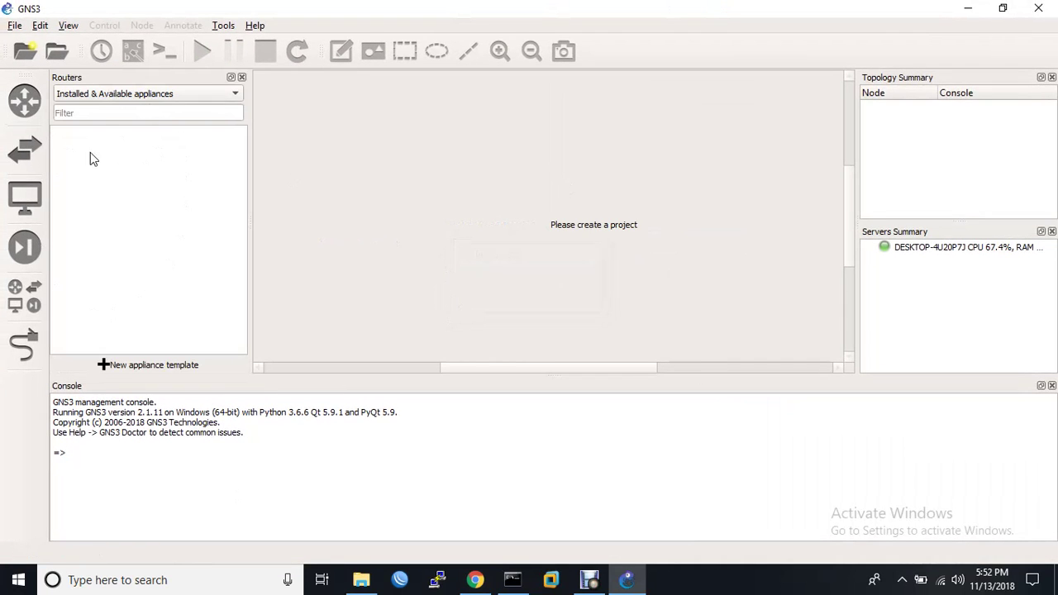
{"action": "left_click", "coordinate": [124, 96]}
{"action": "left_click", "coordinate": [124, 109]}
{"action": "left_click", "coordinate": [33, 305]}
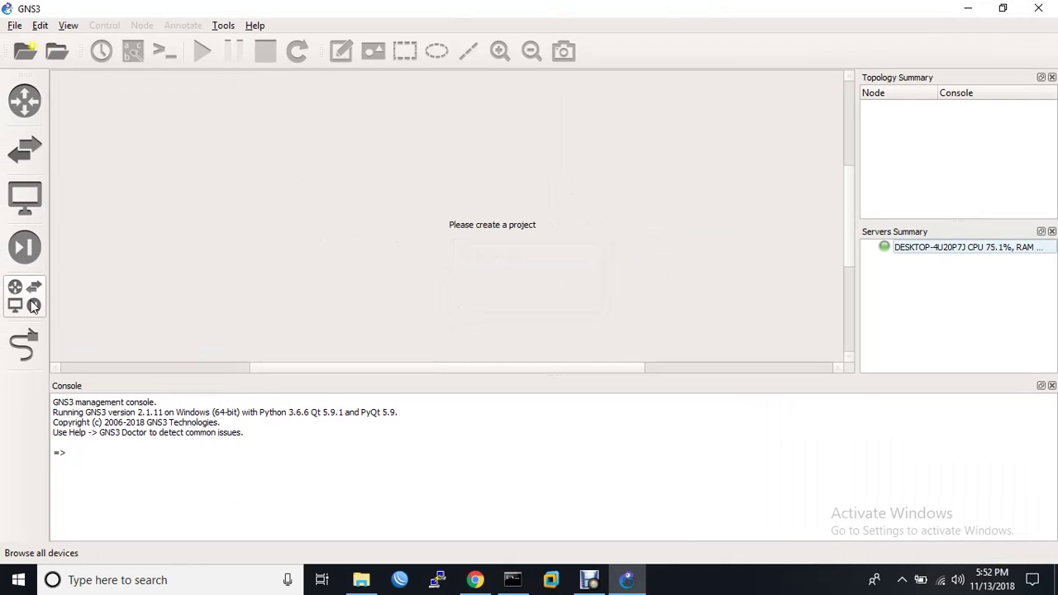
{"action": "left_click", "coordinate": [33, 306]}
{"action": "left_click", "coordinate": [157, 96]}
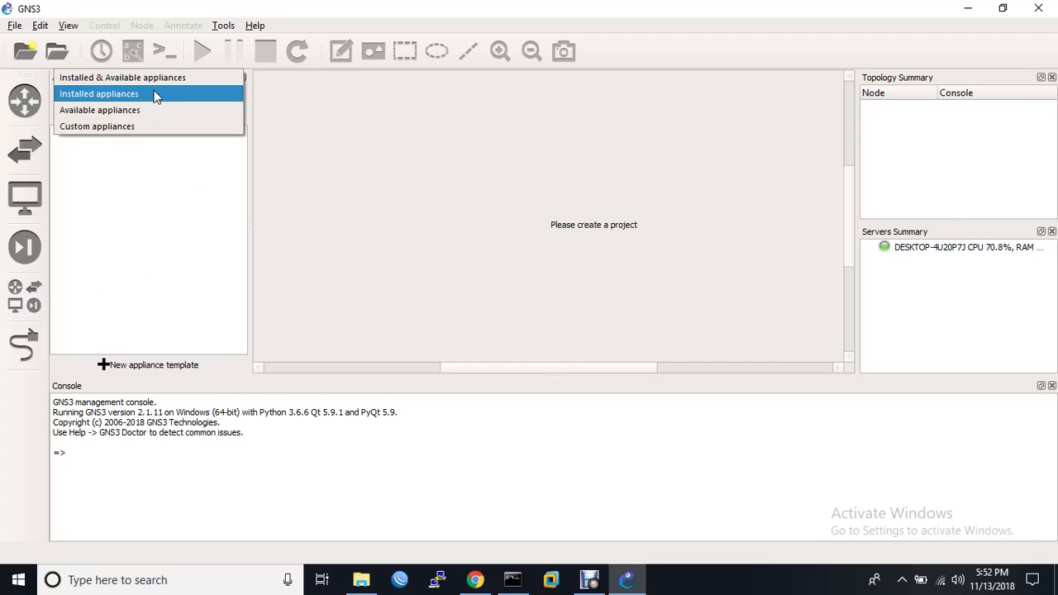
{"action": "left_click", "coordinate": [154, 94]}
{"action": "left_click", "coordinate": [24, 346]}
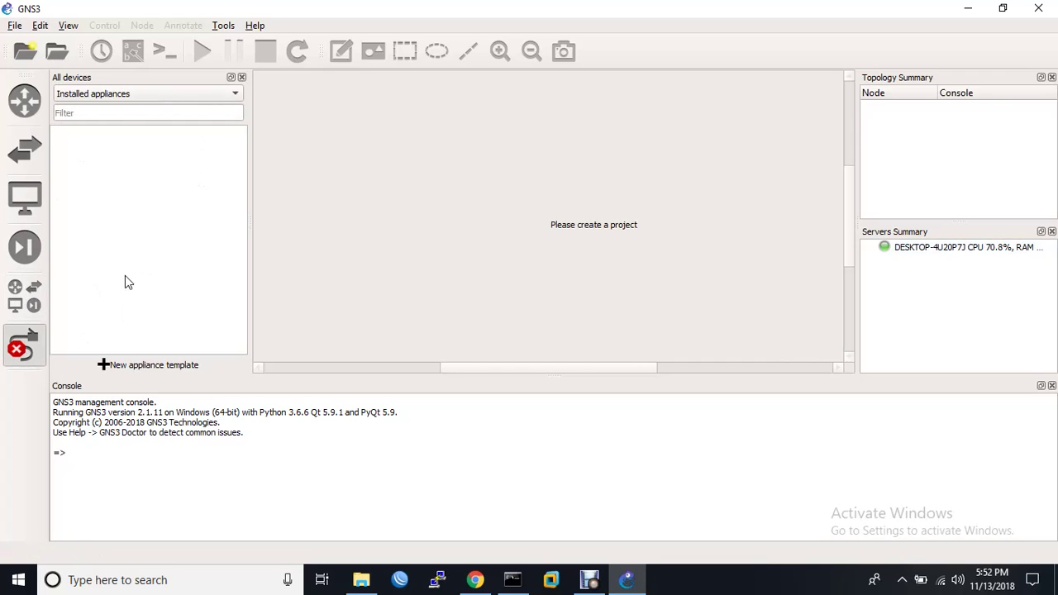
{"action": "left_click", "coordinate": [41, 334]}
{"action": "left_click", "coordinate": [38, 297]}
{"action": "left_click", "coordinate": [37, 294]}
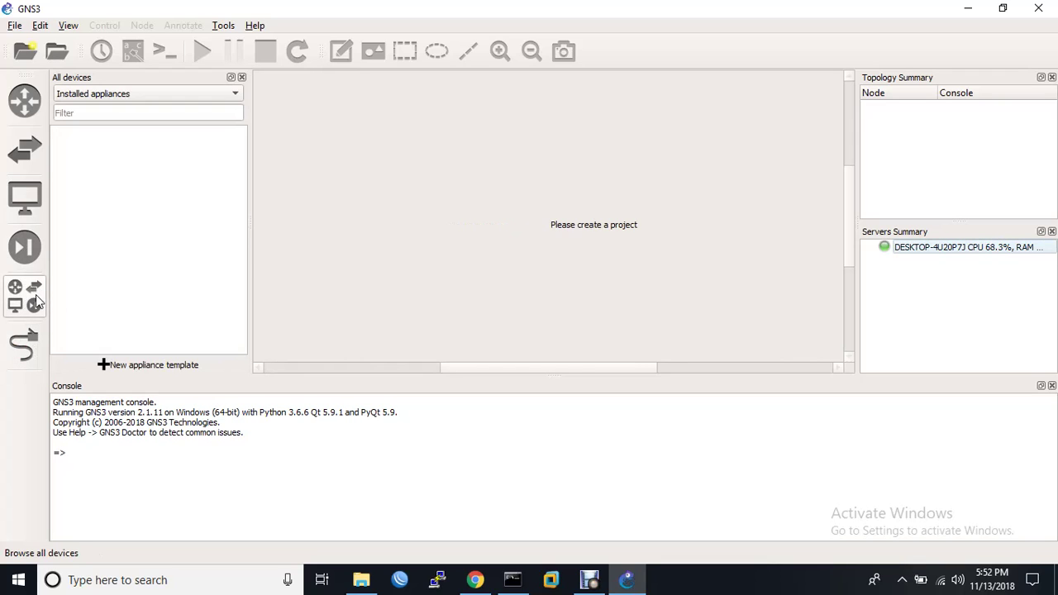
{"action": "left_click", "coordinate": [242, 78]}
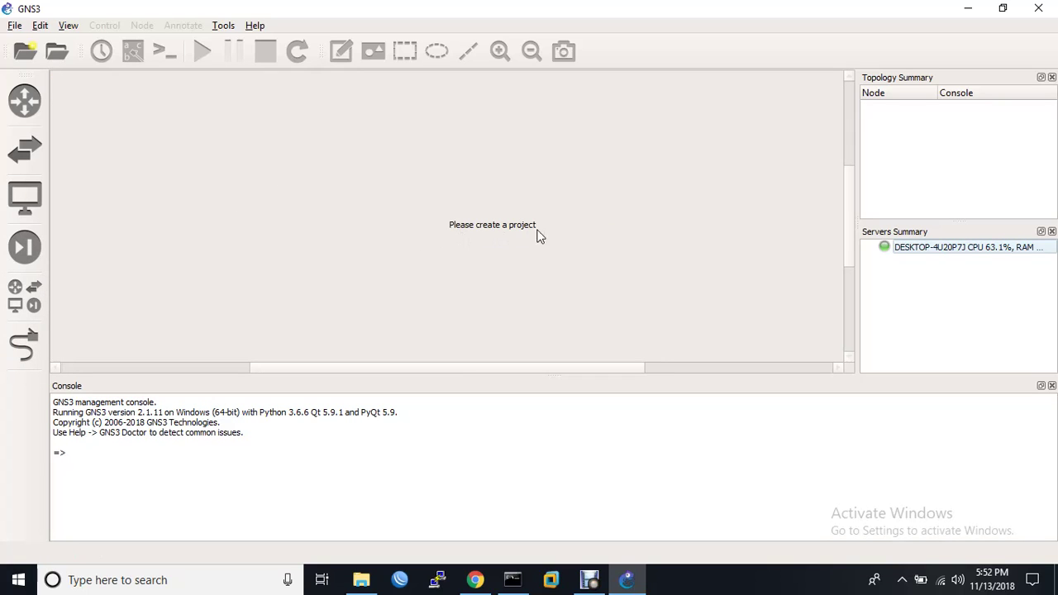
Step: Create a new blank project named Basic in the default projects location
{"action": "left_click", "coordinate": [15, 26]}
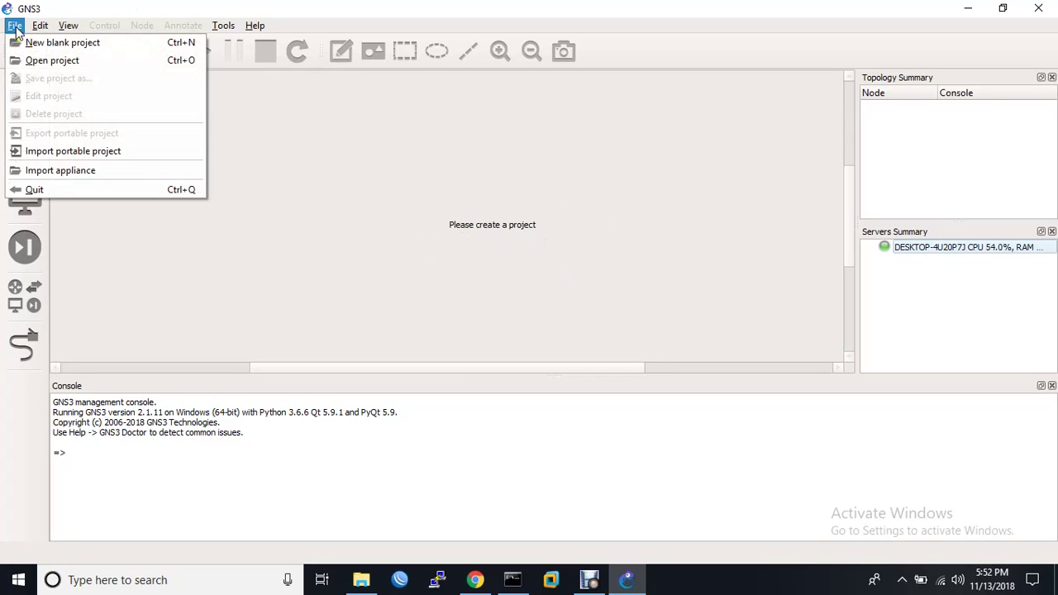
{"action": "left_click", "coordinate": [25, 42]}
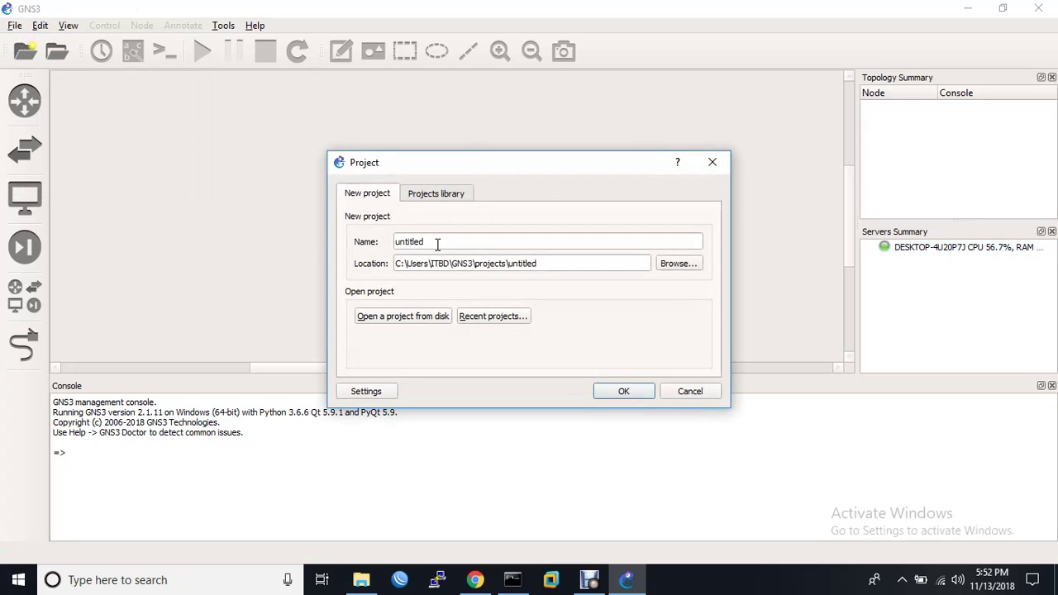
{"action": "double_click", "coordinate": [415, 241]}
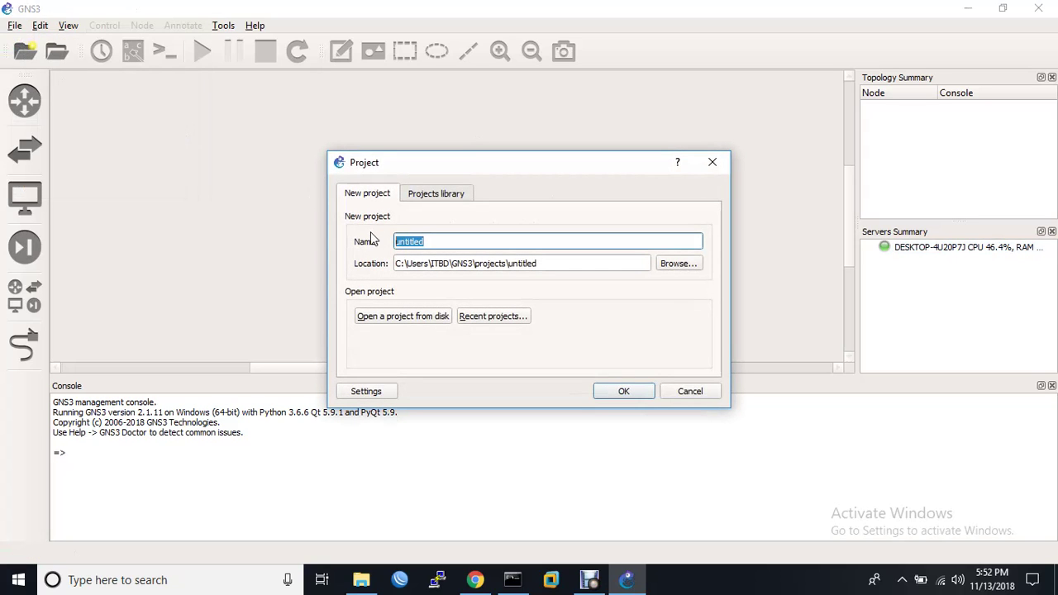
{"action": "type", "text": "Basic"}
{"action": "left_click", "coordinate": [621, 391]}
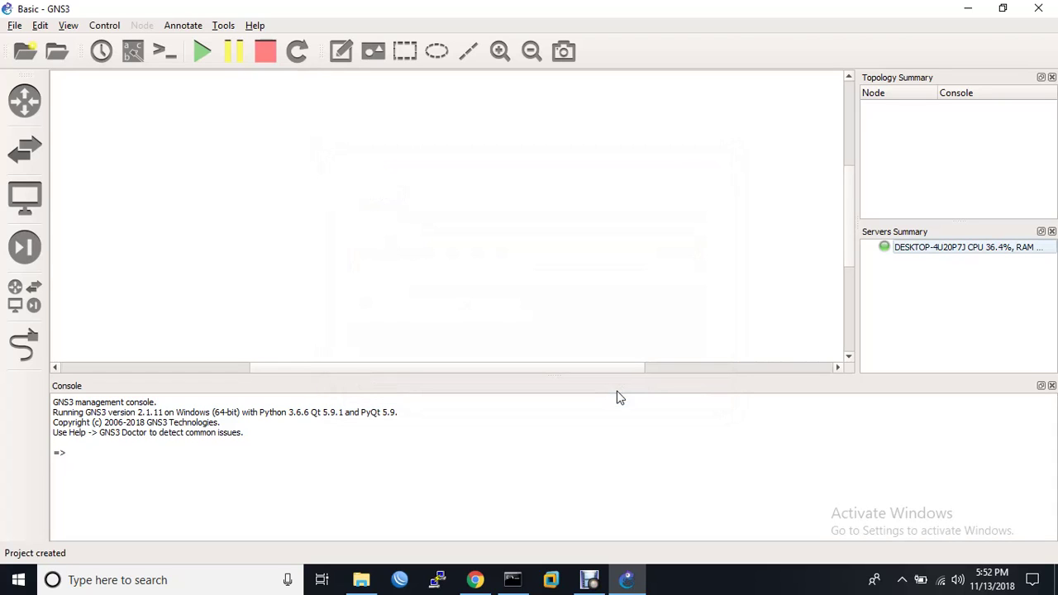
Step: View the list of all installed devices and switch the link-adding mode on and off
{"action": "left_click", "coordinate": [14, 299]}
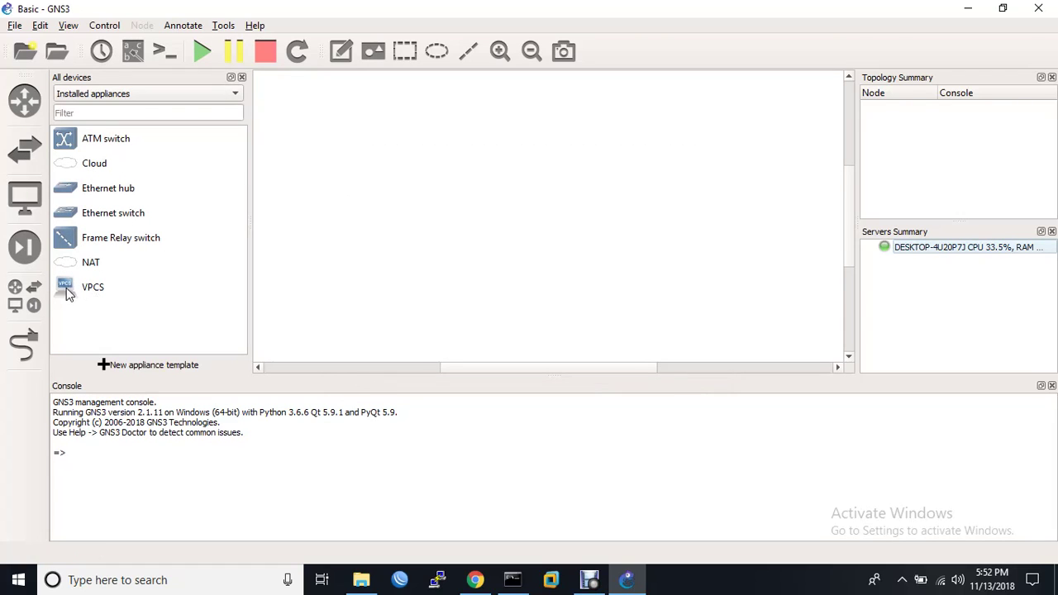
{"action": "left_click", "coordinate": [26, 345]}
{"action": "left_click", "coordinate": [26, 346]}
{"action": "left_click", "coordinate": [28, 345]}
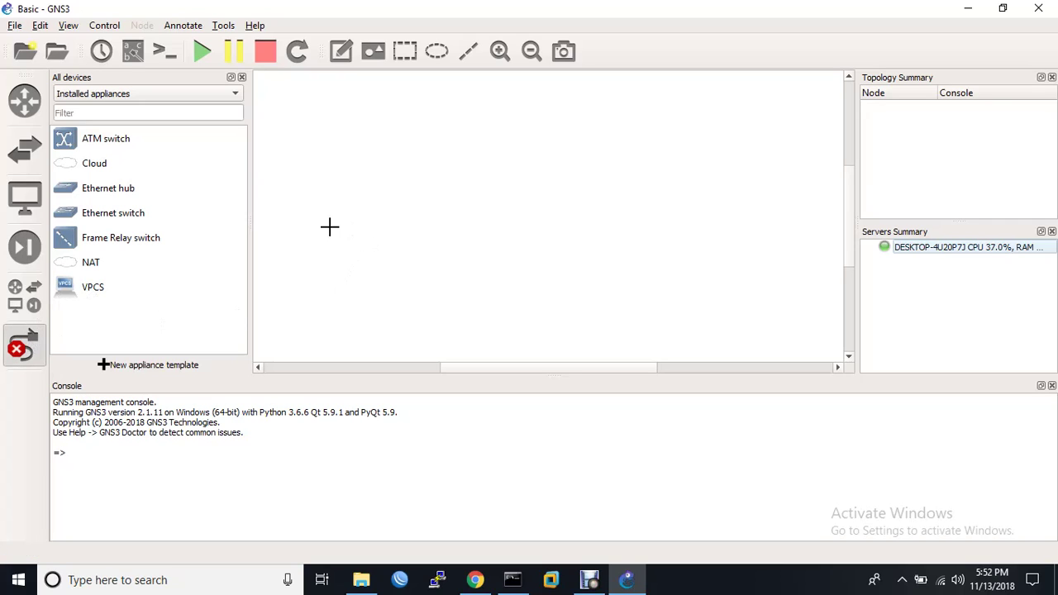
{"action": "left_click", "coordinate": [24, 346]}
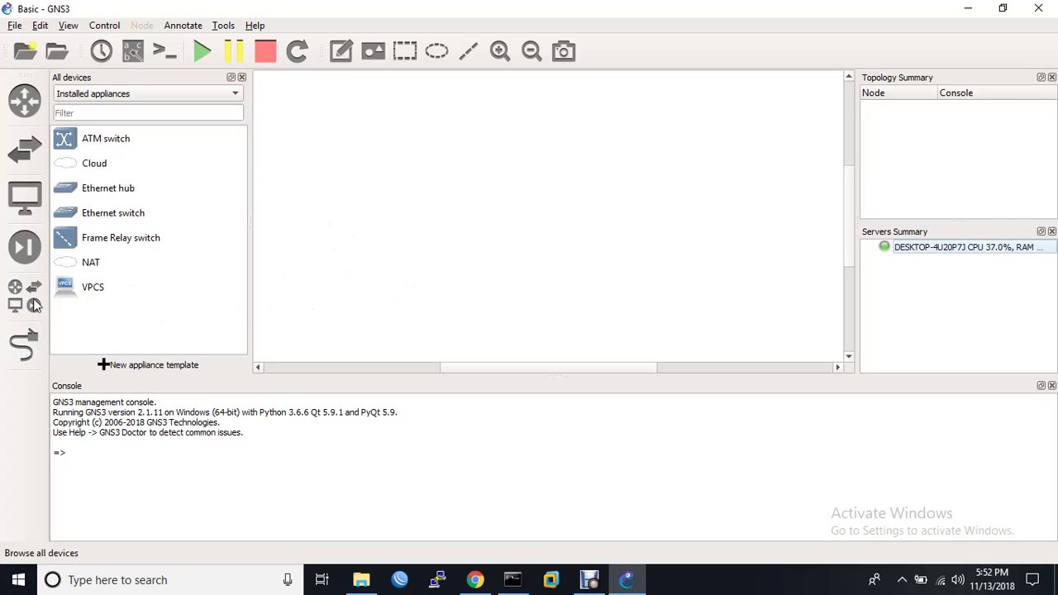
Step: Examine the installed routers list, return to the all-devices list and close it
{"action": "left_click", "coordinate": [25, 100]}
{"action": "left_click", "coordinate": [97, 95]}
{"action": "left_click", "coordinate": [97, 95]}
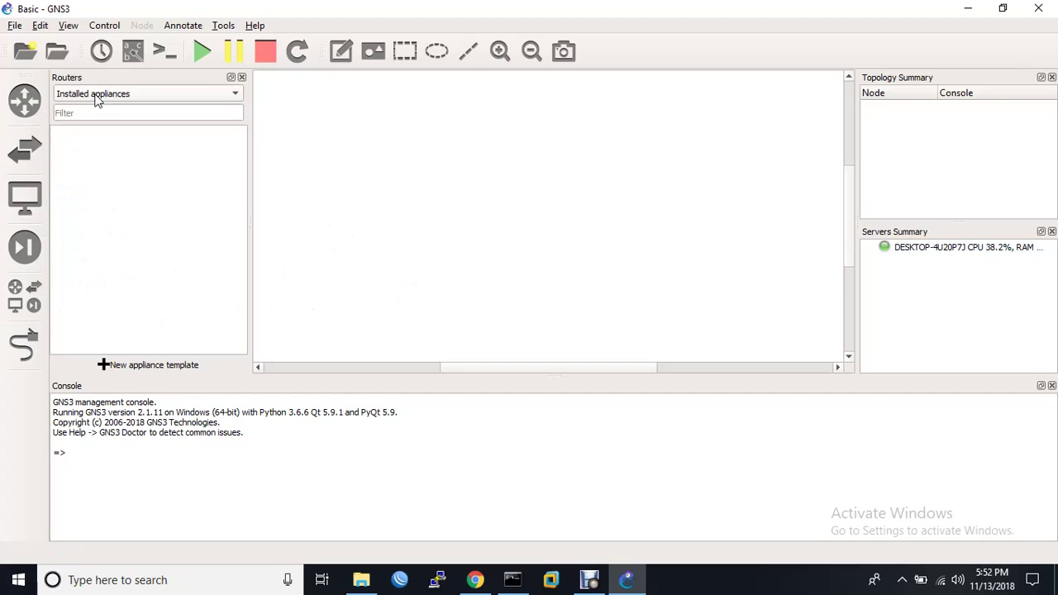
{"action": "left_click", "coordinate": [24, 100]}
{"action": "left_click", "coordinate": [24, 100]}
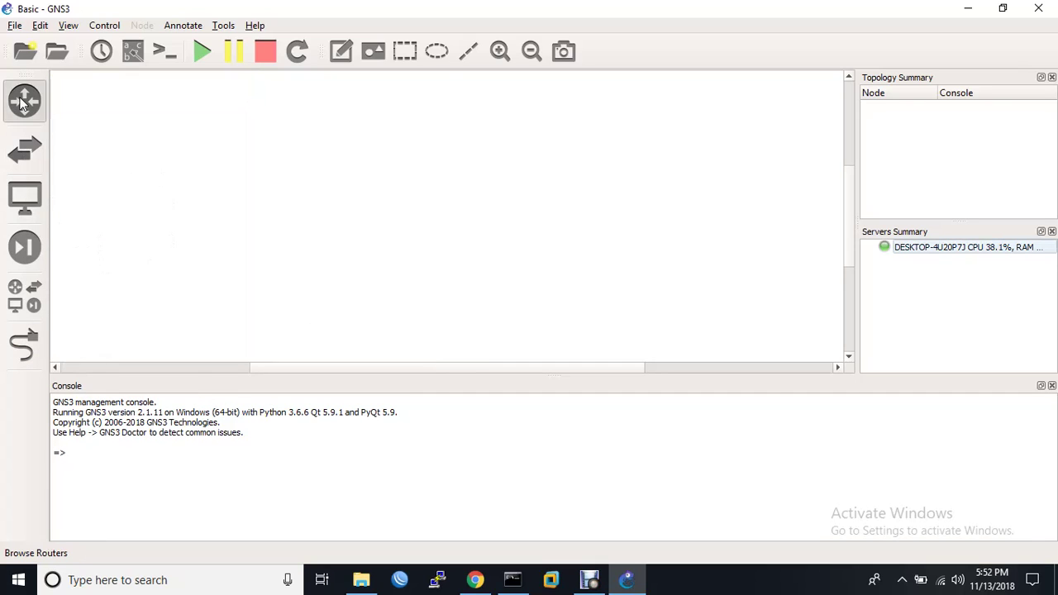
{"action": "left_click", "coordinate": [24, 296]}
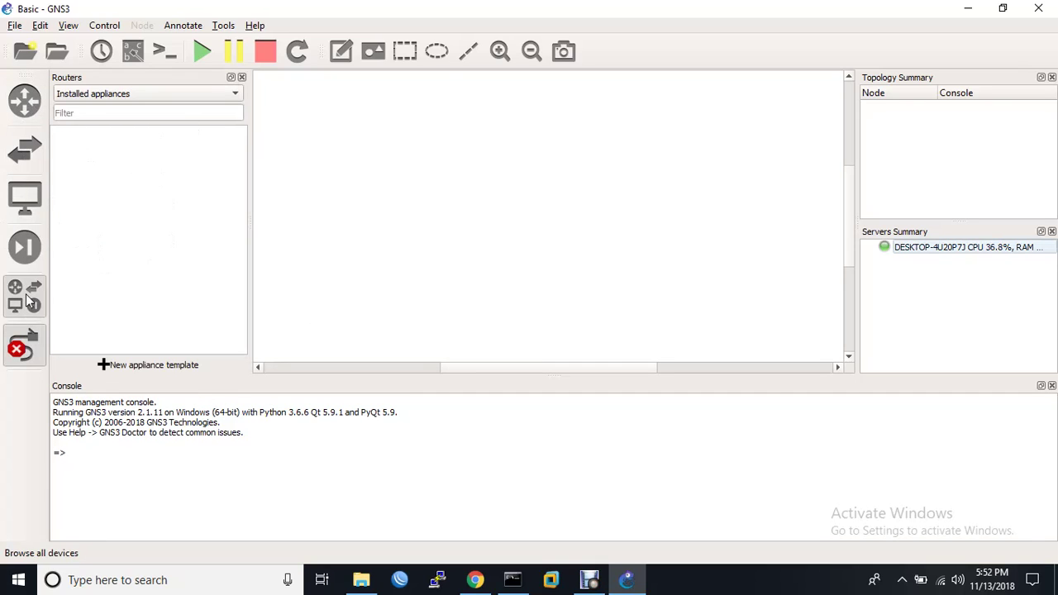
{"action": "left_click", "coordinate": [29, 332]}
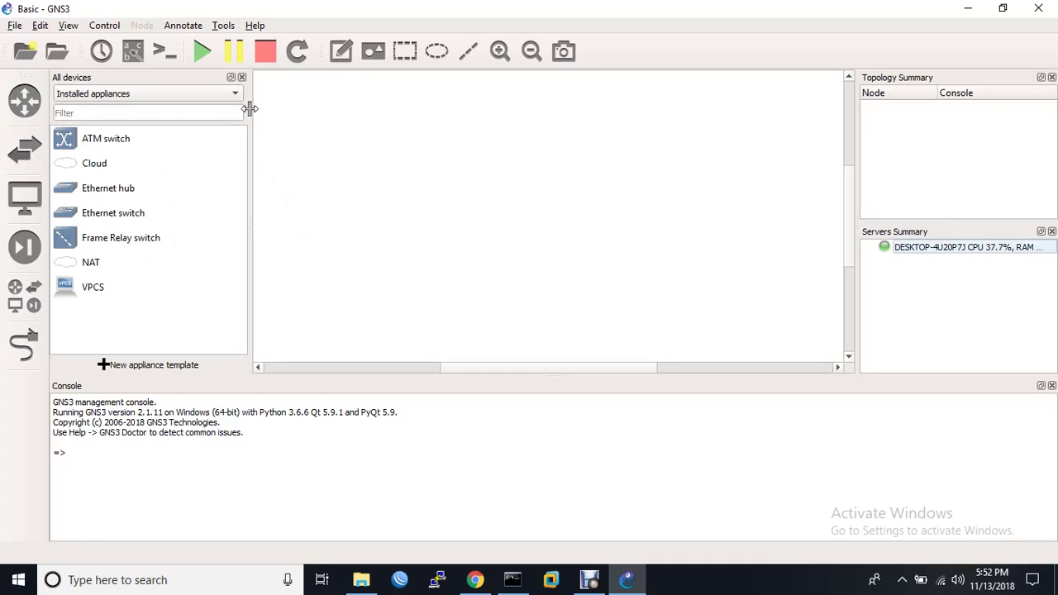
{"action": "left_click", "coordinate": [242, 78]}
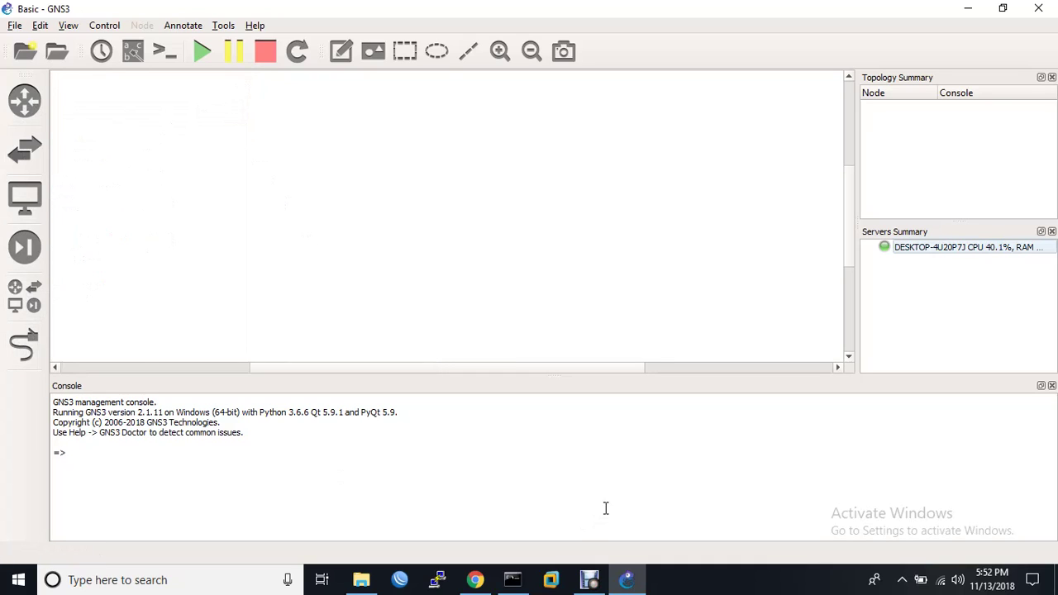